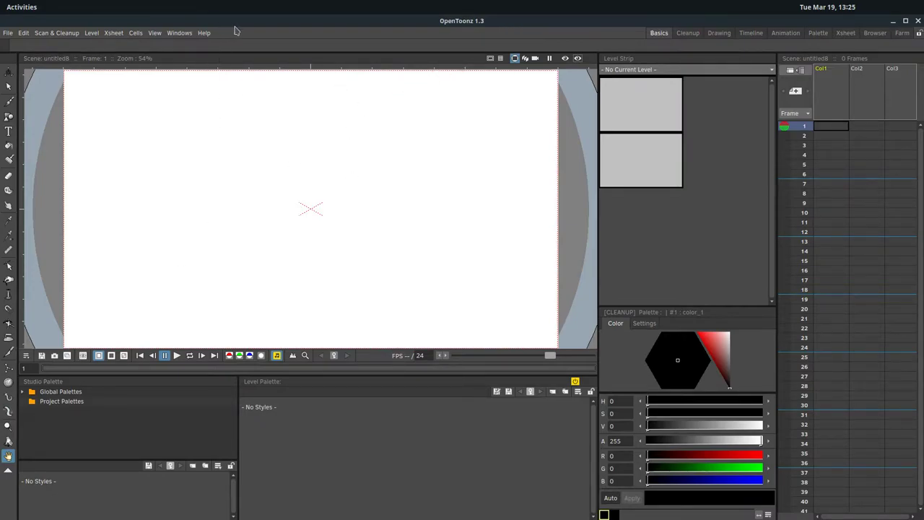
# Close the photo and dog image previews and restore the OpenToonz window to full view.
pyautogui.moveTo(234, 31); pyautogui.dragTo(253, 96)
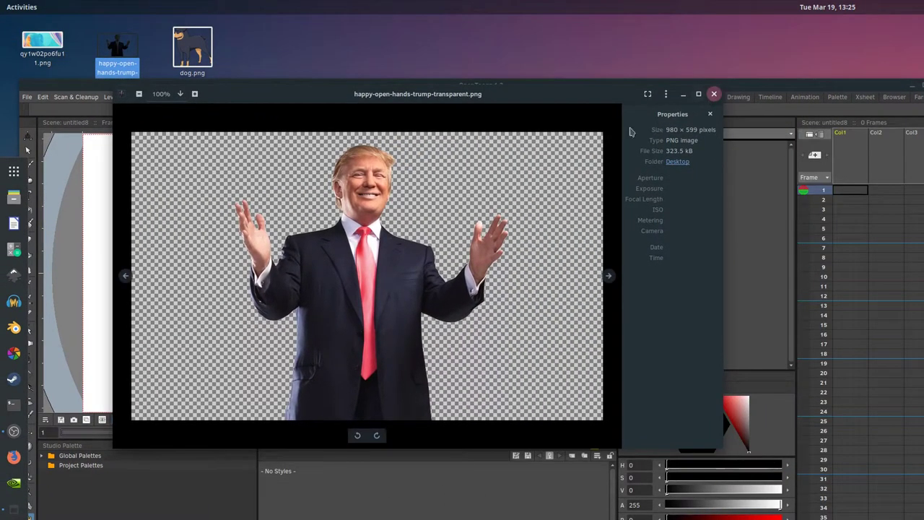
pyautogui.click(713, 94)
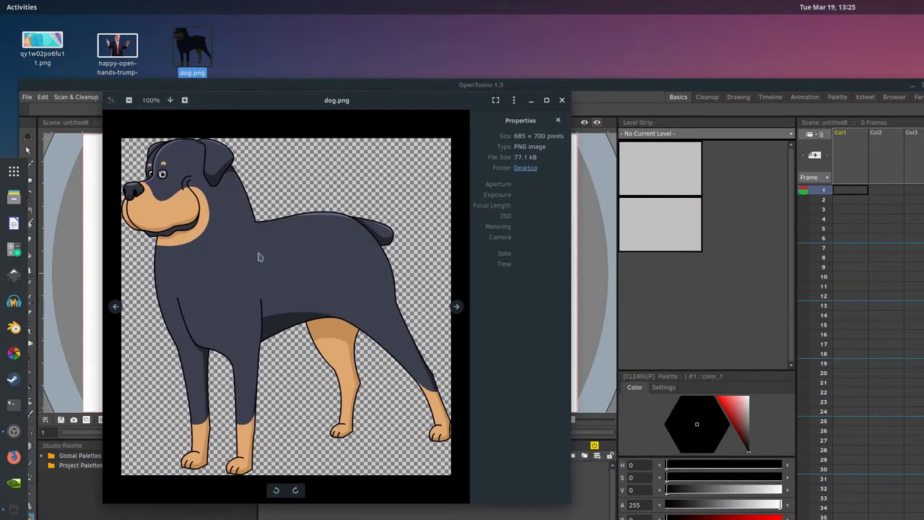
pyautogui.click(561, 99)
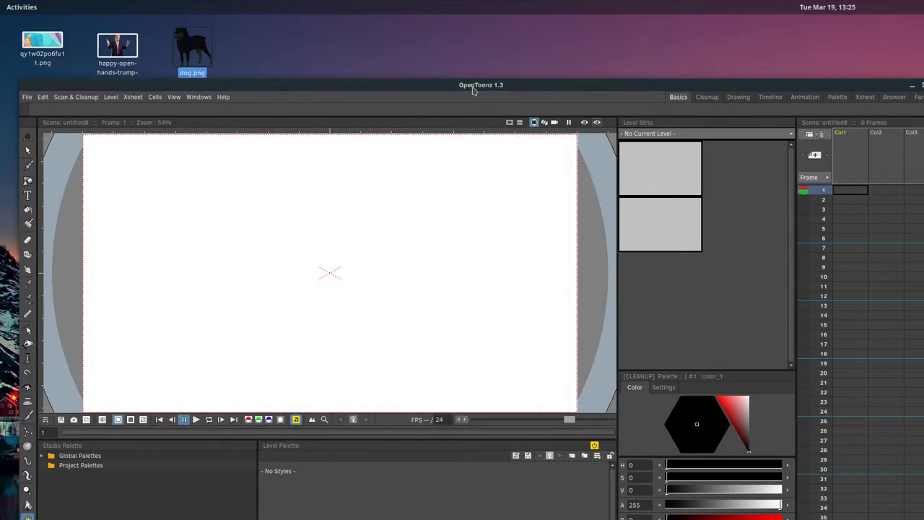
pyautogui.moveTo(473, 89); pyautogui.dragTo(474, 16)
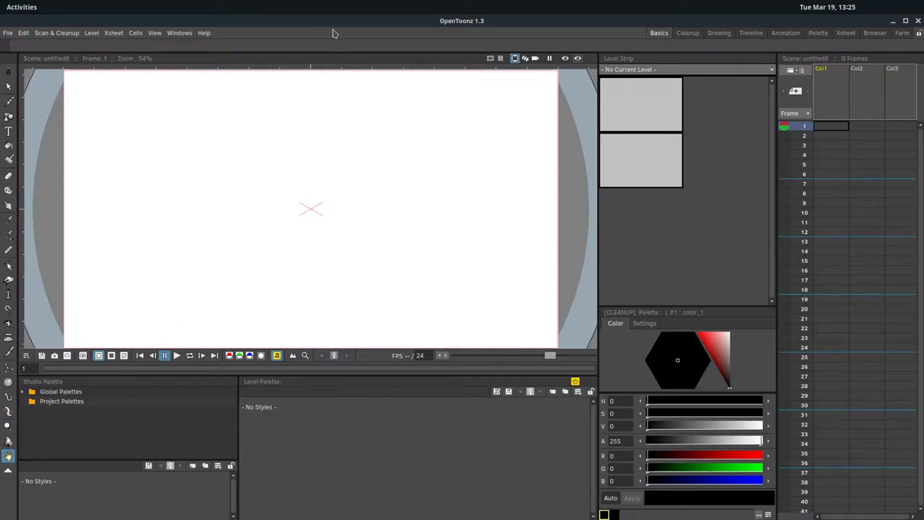
# Import dog.png from the desktop as the dog level in frame 1 of Col1.
pyautogui.moveTo(333, 31); pyautogui.dragTo(266, 92)
pyautogui.moveTo(193, 51); pyautogui.dragTo(273, 311)
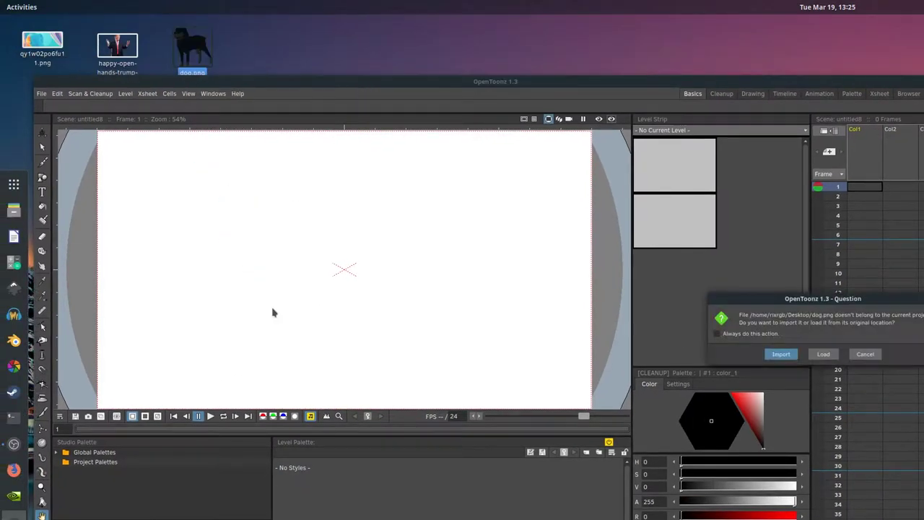
pyautogui.click(777, 357)
pyautogui.click(475, 374)
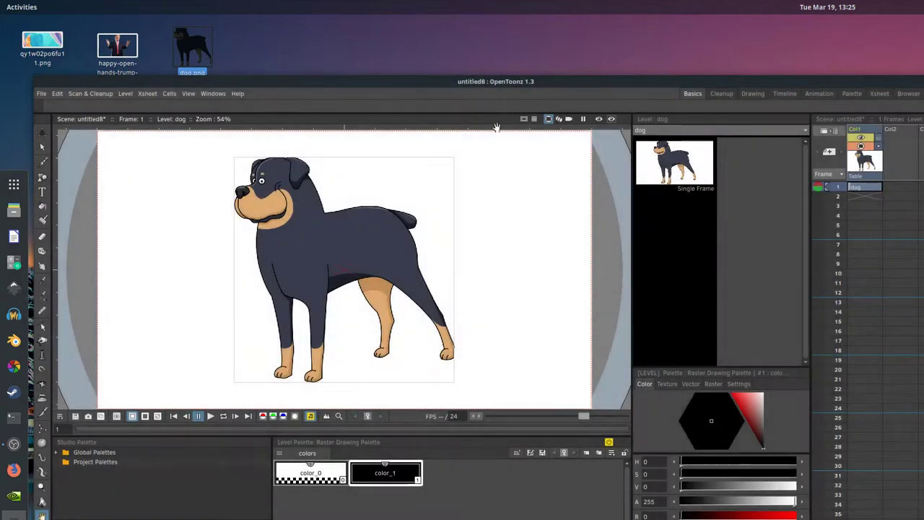
pyautogui.moveTo(478, 86); pyautogui.dragTo(466, 8)
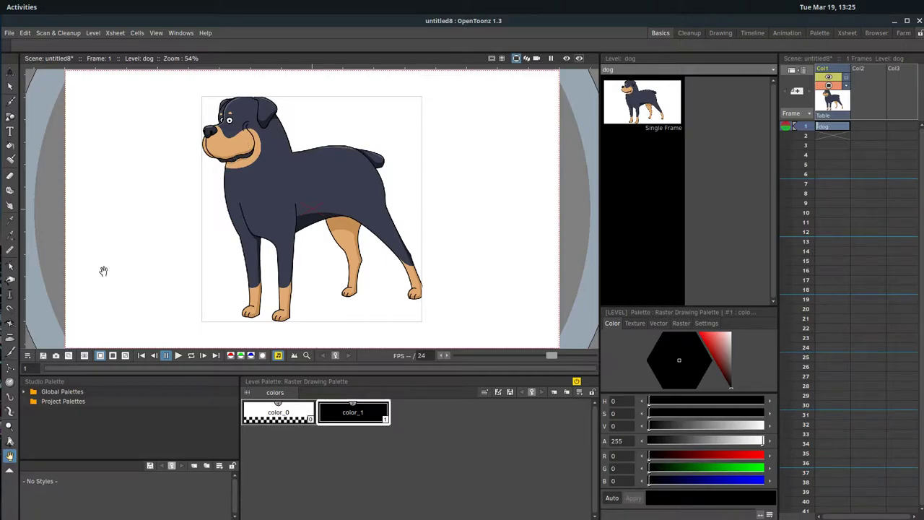
# Pick the Skeleton tool on the dog level and switch the viewer back to the scene at frame 1.
pyautogui.click(643, 101)
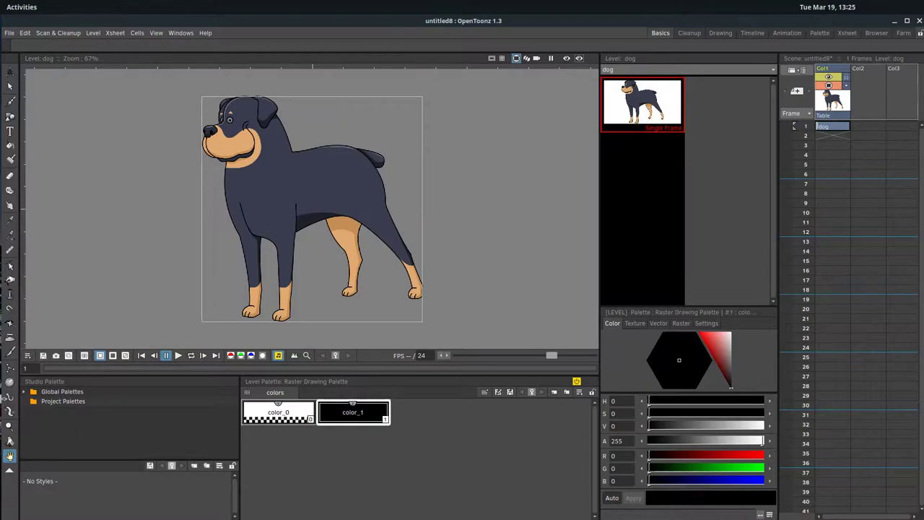
pyautogui.click(10, 410)
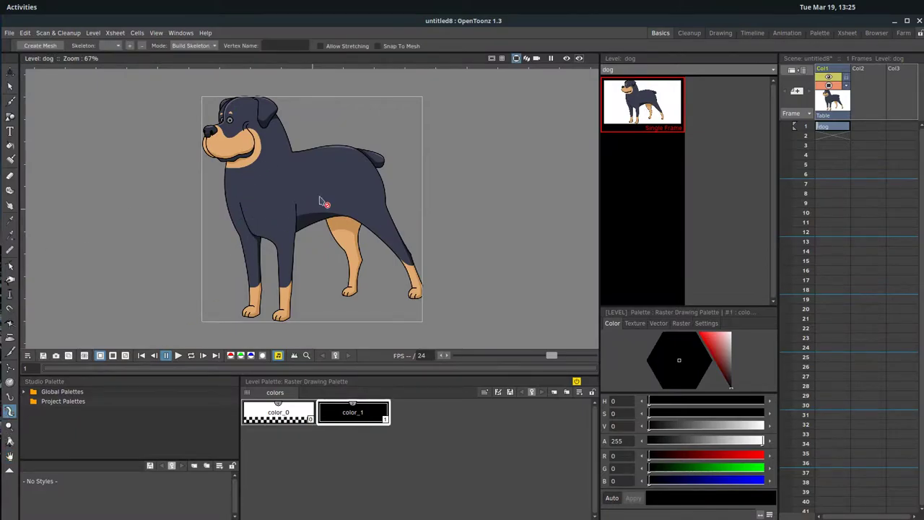
pyautogui.click(260, 200)
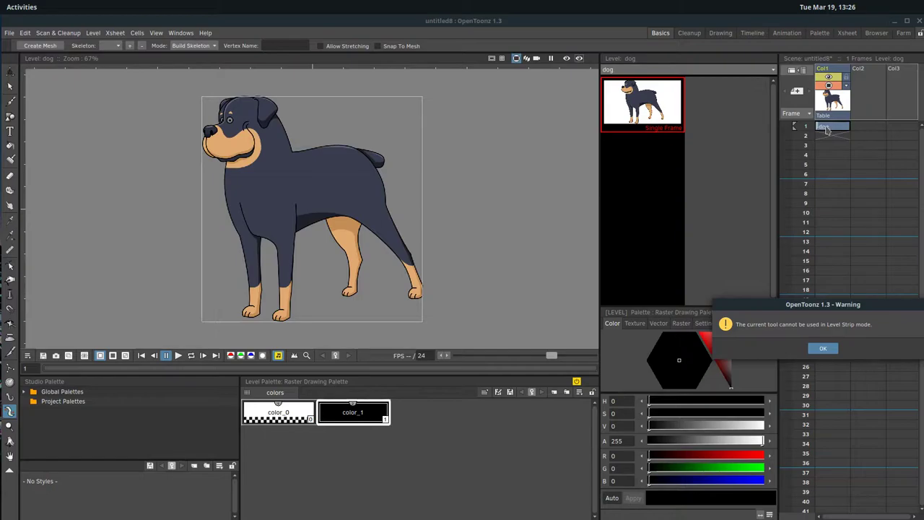
pyautogui.click(823, 348)
pyautogui.click(827, 127)
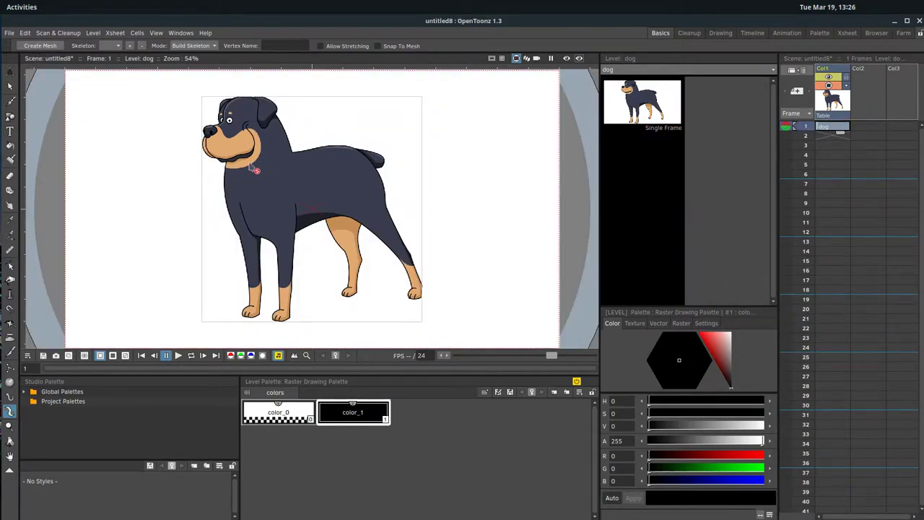
# Create the dog_mesh level over the dog with a mesh edge length of about 9.87 mm.
pyautogui.click(46, 49)
pyautogui.moveTo(535, 76); pyautogui.dragTo(226, 41)
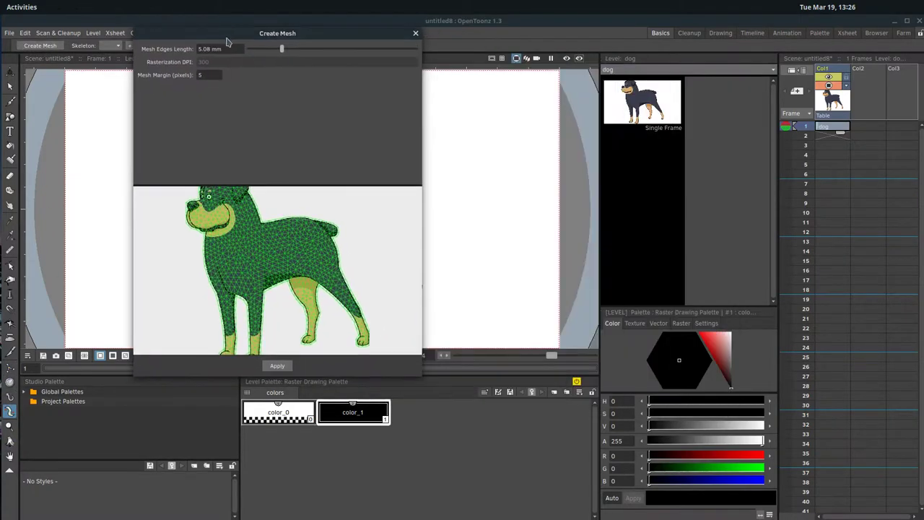
pyautogui.scroll(-2, 237, 278)
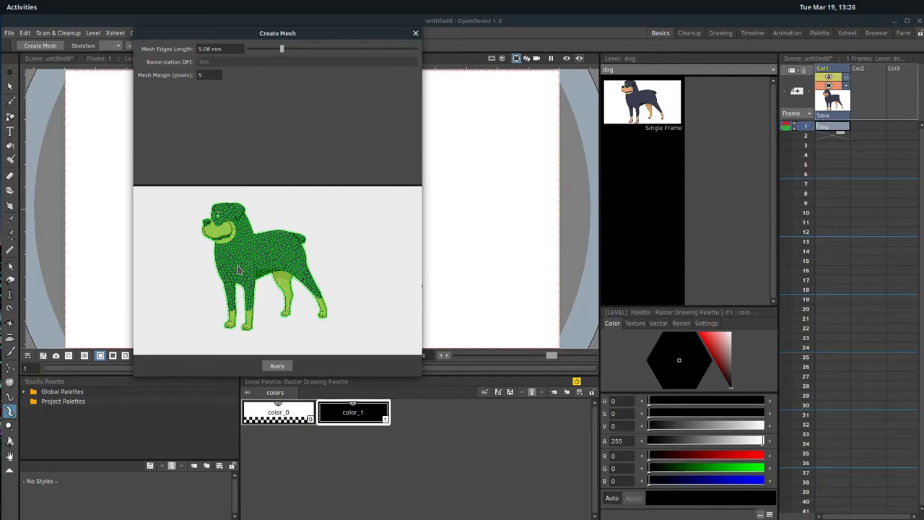
pyautogui.moveTo(283, 52)
pyautogui.mouseDown()
pyautogui.moveTo(264, 52)
pyautogui.moveTo(322, 51)
pyautogui.moveTo(265, 52)
pyautogui.mouseUp()
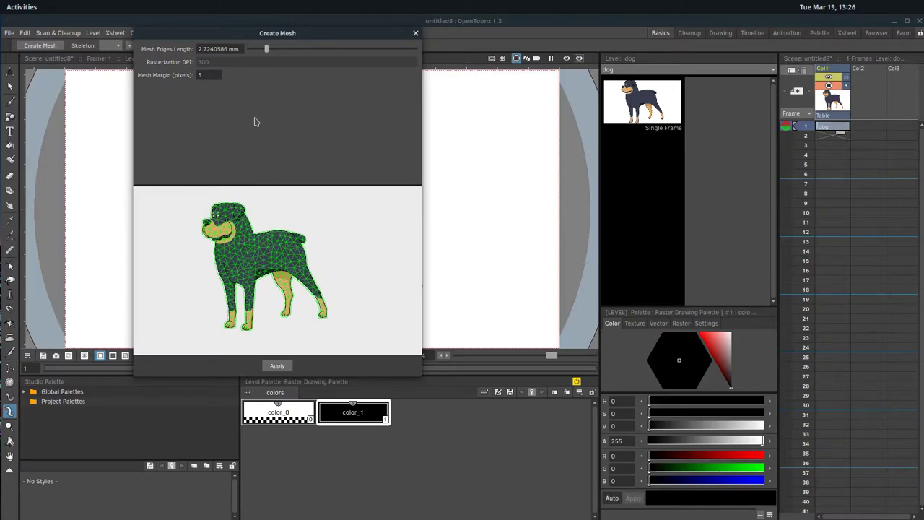
pyautogui.moveTo(267, 53); pyautogui.dragTo(314, 52)
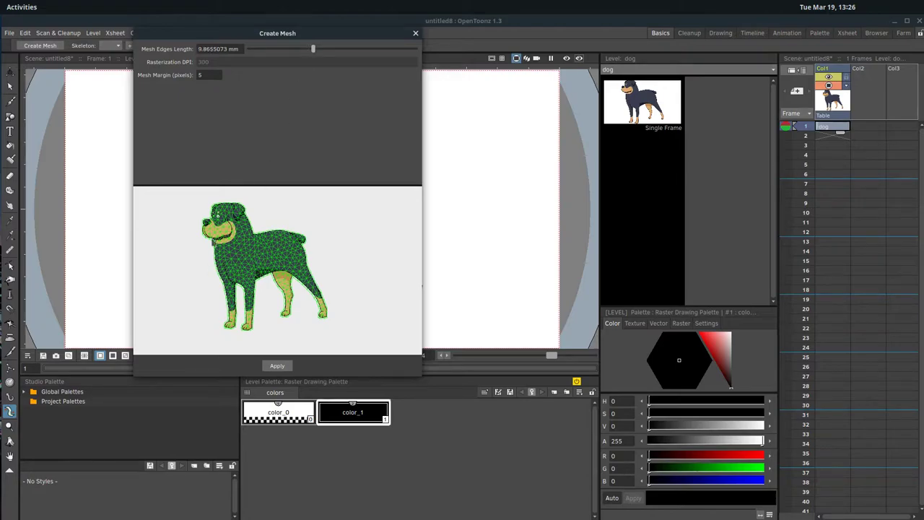
pyautogui.click(277, 365)
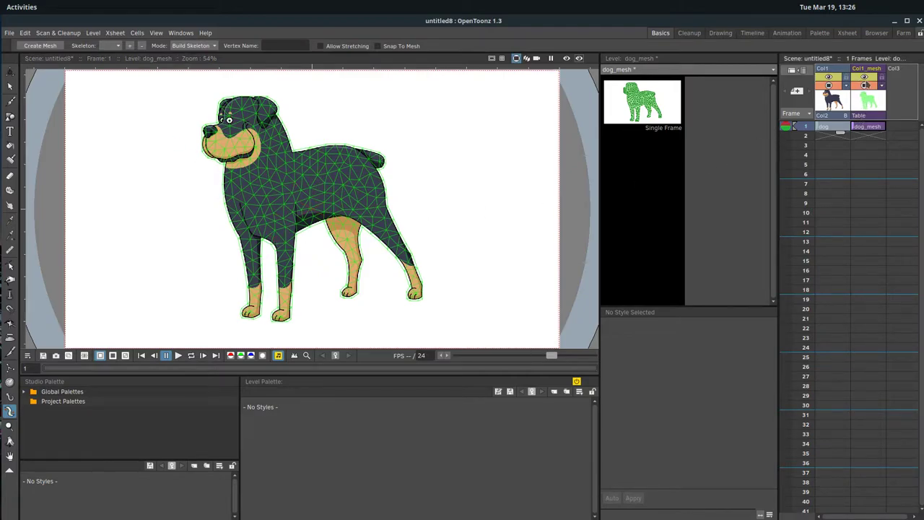
pyautogui.click(829, 85)
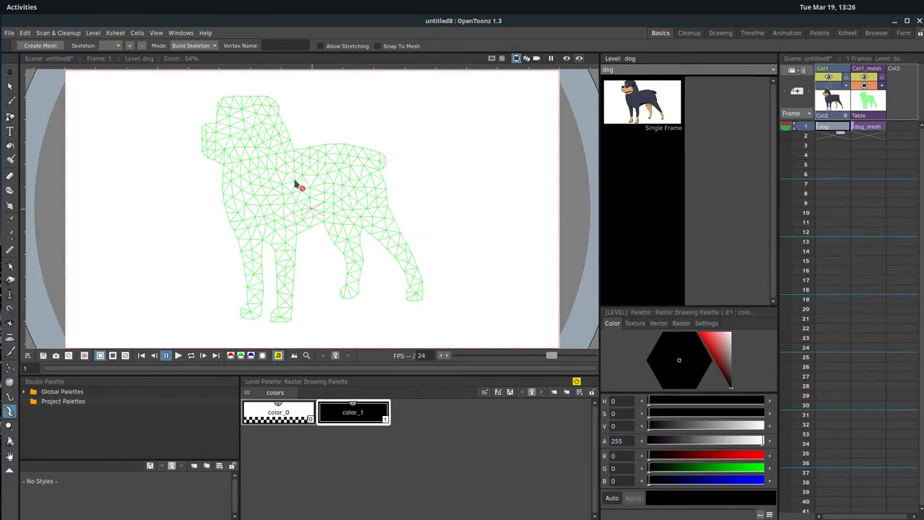
pyautogui.click(829, 85)
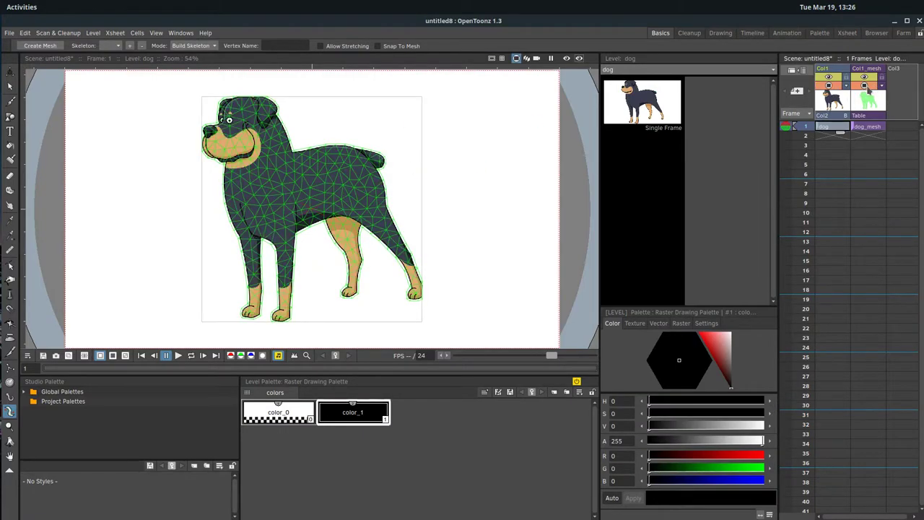
pyautogui.click(864, 85)
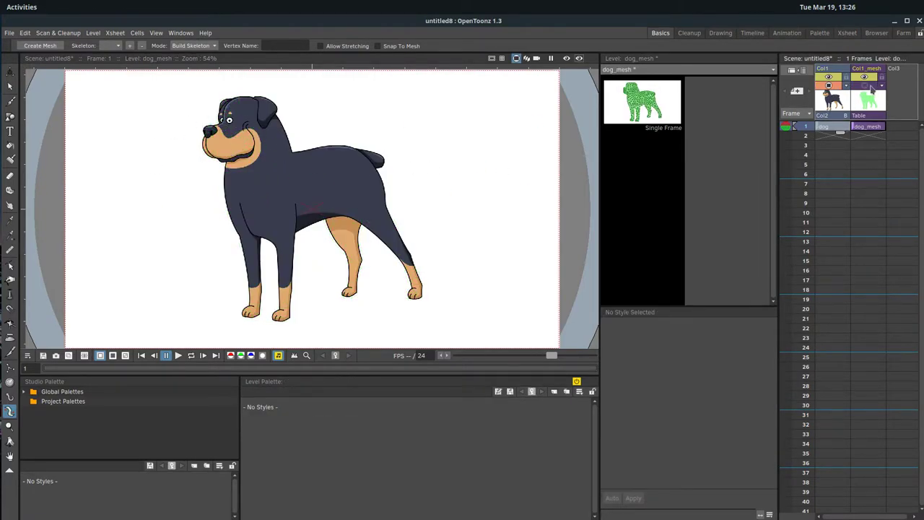
pyautogui.click(865, 85)
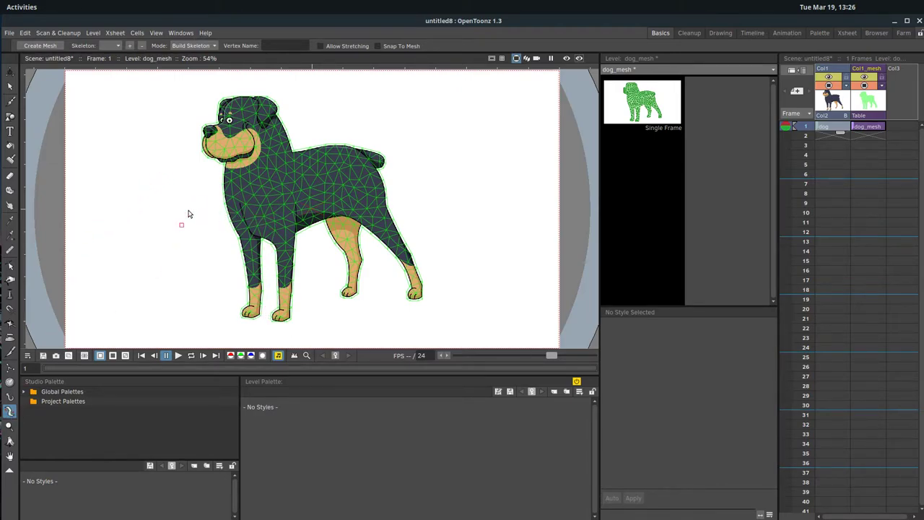
# Return the Skeleton tool to Build Skeleton mode and place the root joint on the dog's neck.
pyautogui.click(191, 45)
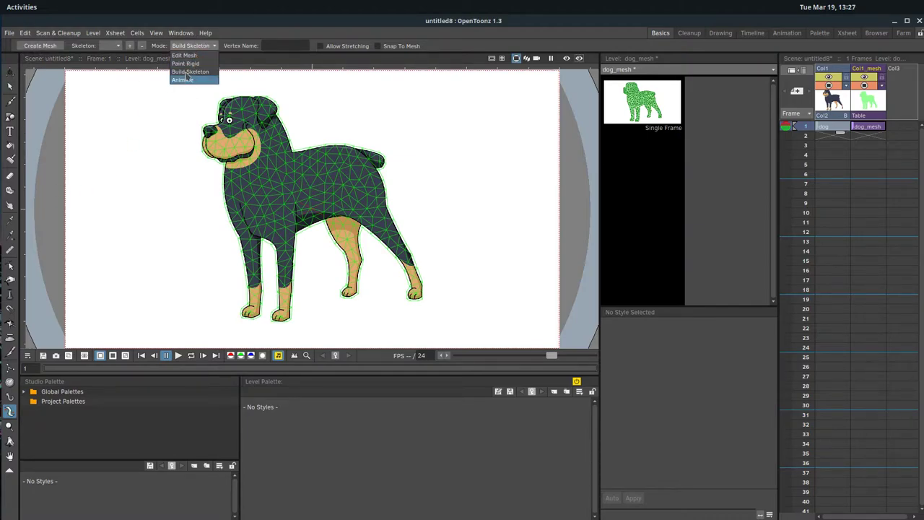
pyautogui.click(186, 76)
pyautogui.click(189, 46)
pyautogui.click(184, 55)
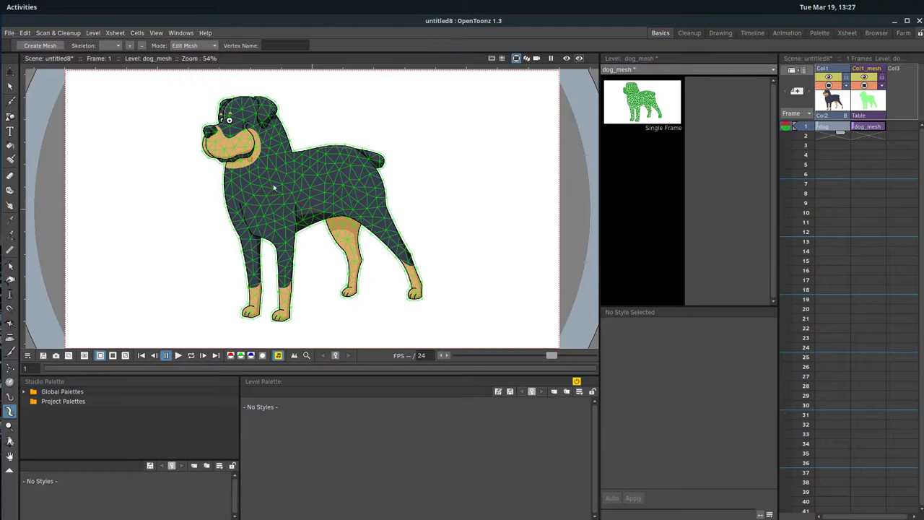
pyautogui.click(191, 46)
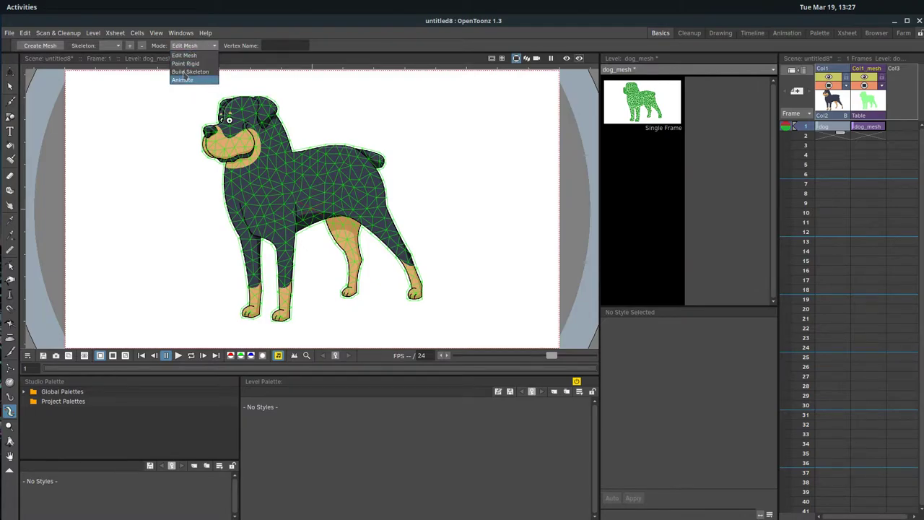
pyautogui.click(186, 72)
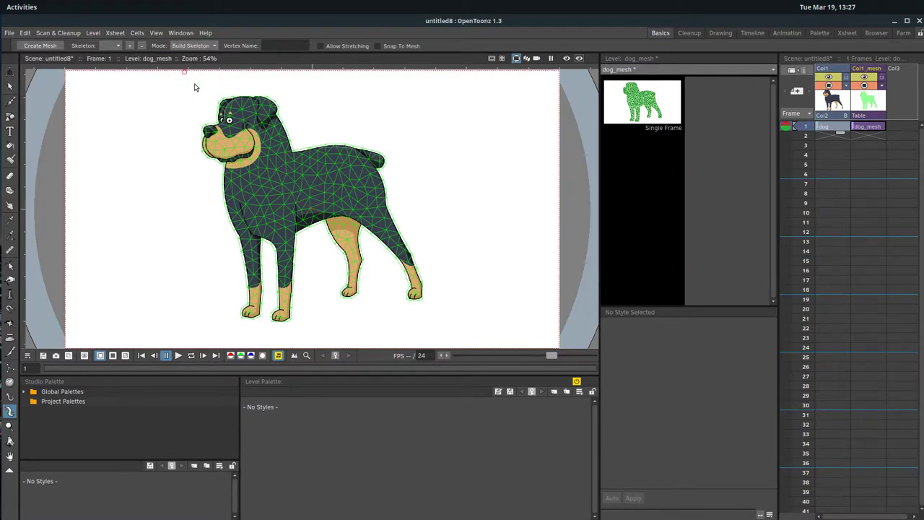
pyautogui.click(266, 168)
# Add head joints, then a chain from the root down the first front leg to the paw.
pyautogui.click(249, 129)
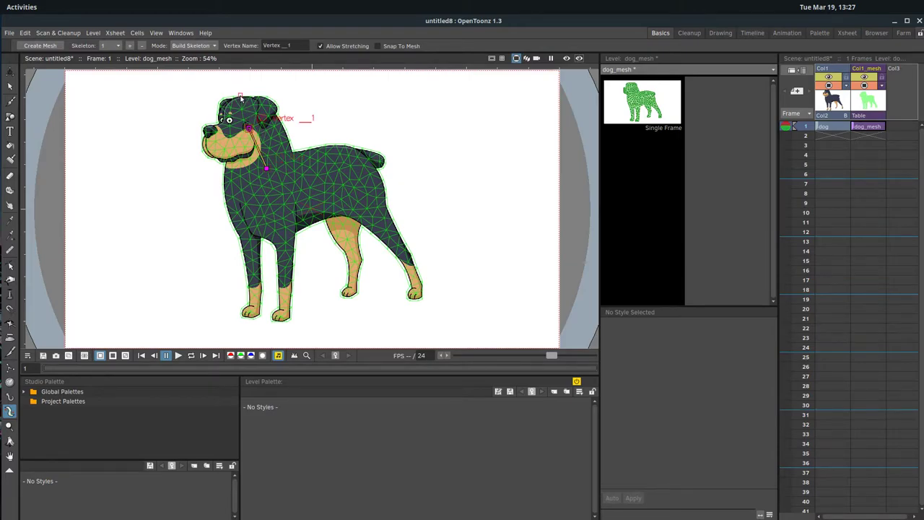
pyautogui.click(240, 97)
pyautogui.click(266, 170)
pyautogui.click(243, 219)
pyautogui.click(250, 255)
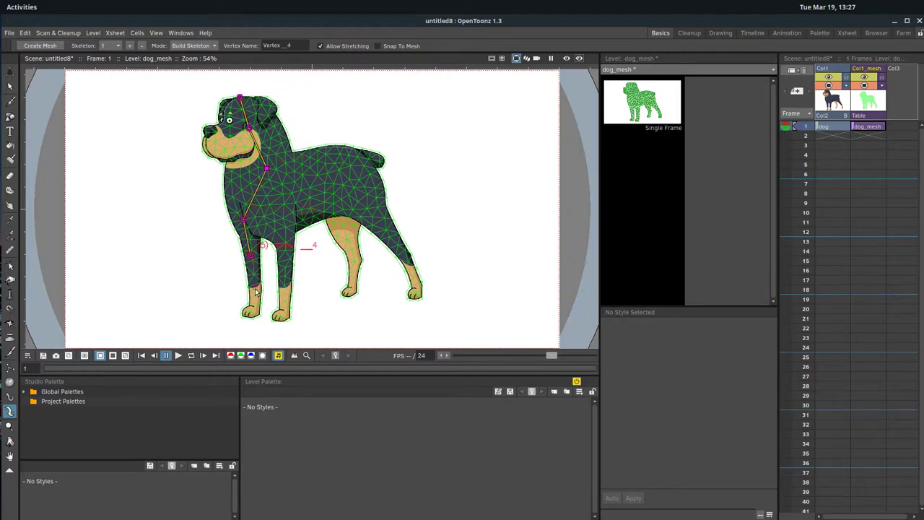
pyautogui.click(254, 302)
pyautogui.click(252, 318)
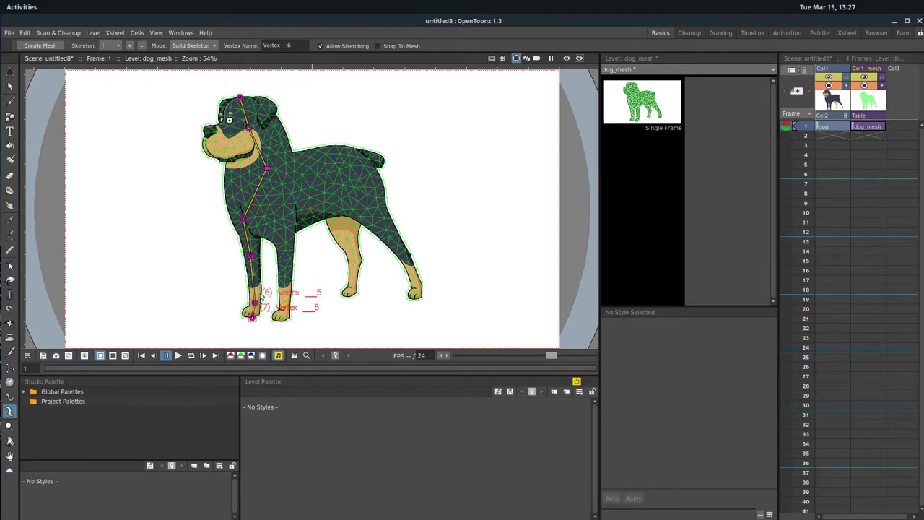
# Branch a second chain from the root down the other front leg to its paw.
pyautogui.click(266, 169)
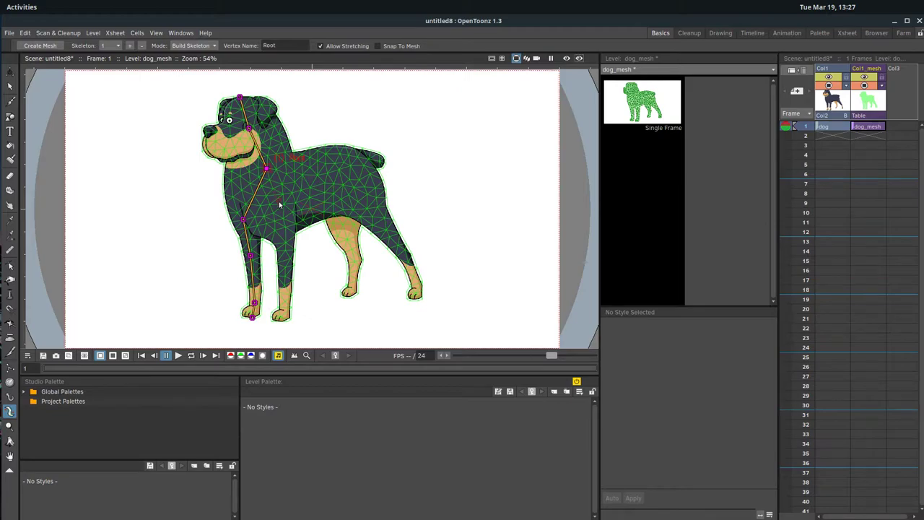
pyautogui.click(279, 200)
pyautogui.click(282, 232)
pyautogui.click(286, 270)
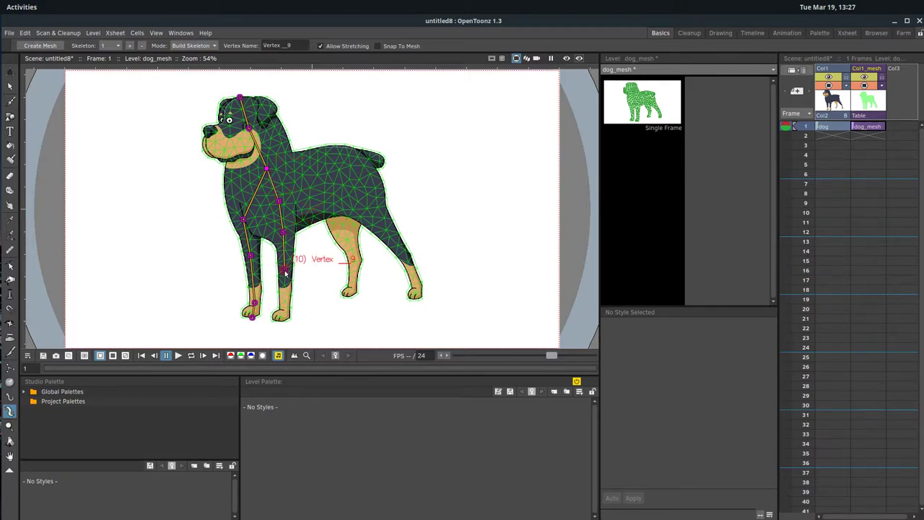
pyautogui.click(285, 308)
pyautogui.click(283, 321)
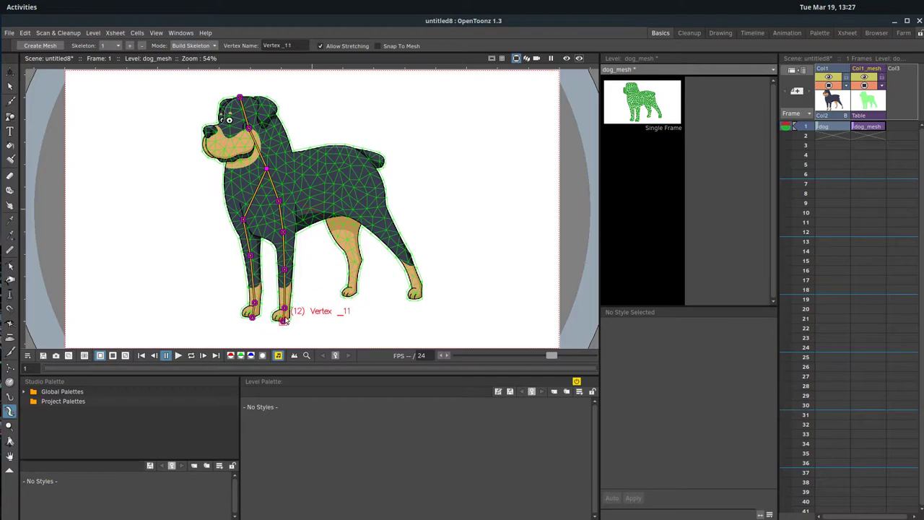
# Extend the spine from the root along the dog's back to the tail tip.
pyautogui.click(267, 168)
pyautogui.click(338, 159)
pyautogui.click(363, 154)
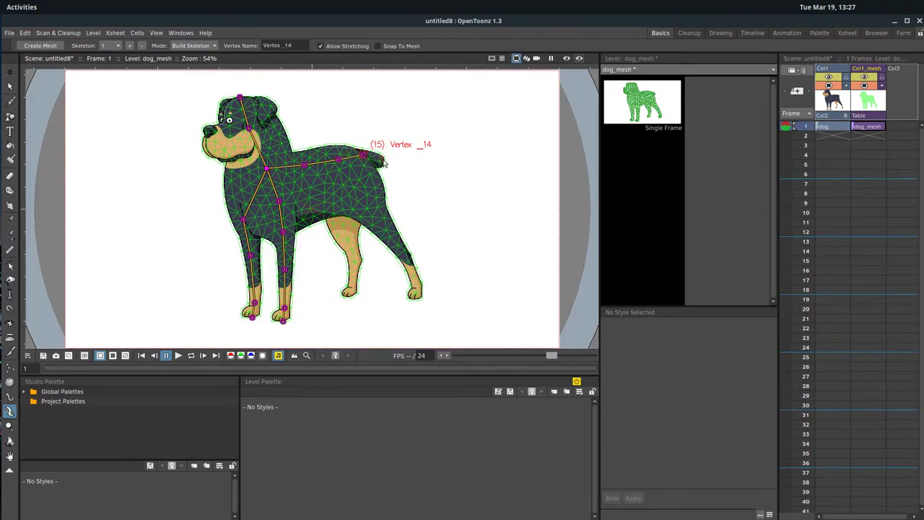
pyautogui.click(384, 159)
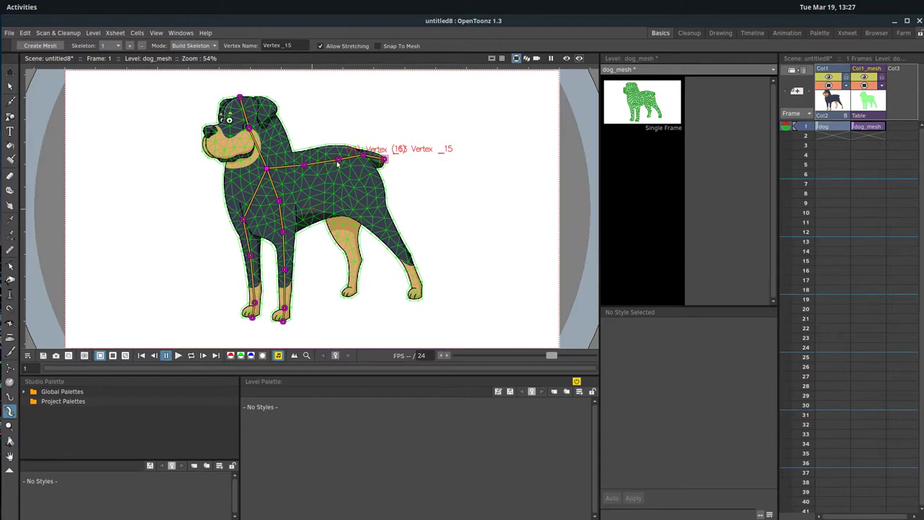
# Add two hind-leg chains from the mid-back joint down to both rear paws.
pyautogui.click(338, 159)
pyautogui.click(338, 212)
pyautogui.click(347, 240)
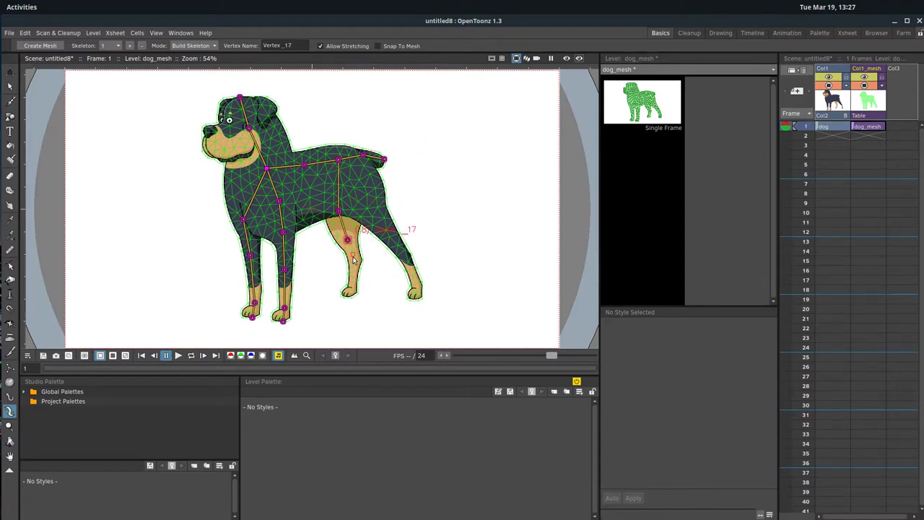
pyautogui.click(355, 267)
pyautogui.click(352, 284)
pyautogui.click(348, 293)
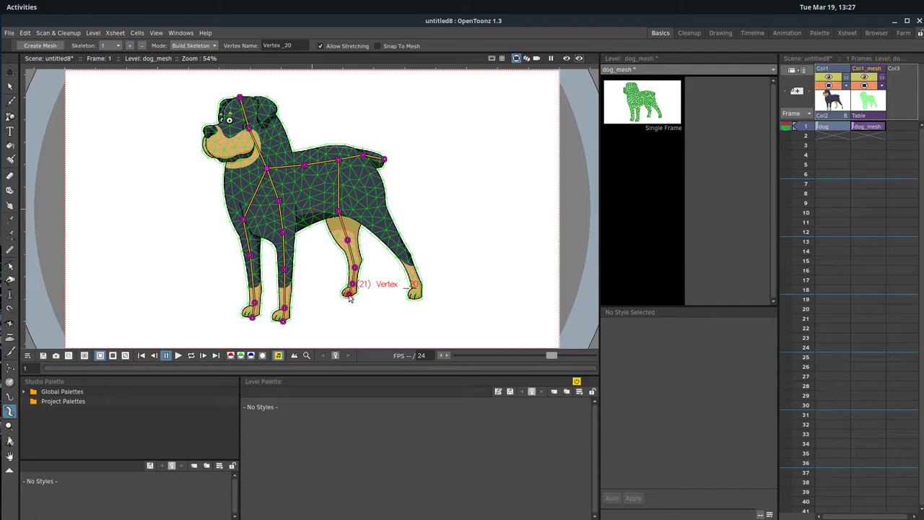
pyautogui.click(338, 159)
pyautogui.click(369, 200)
pyautogui.click(388, 231)
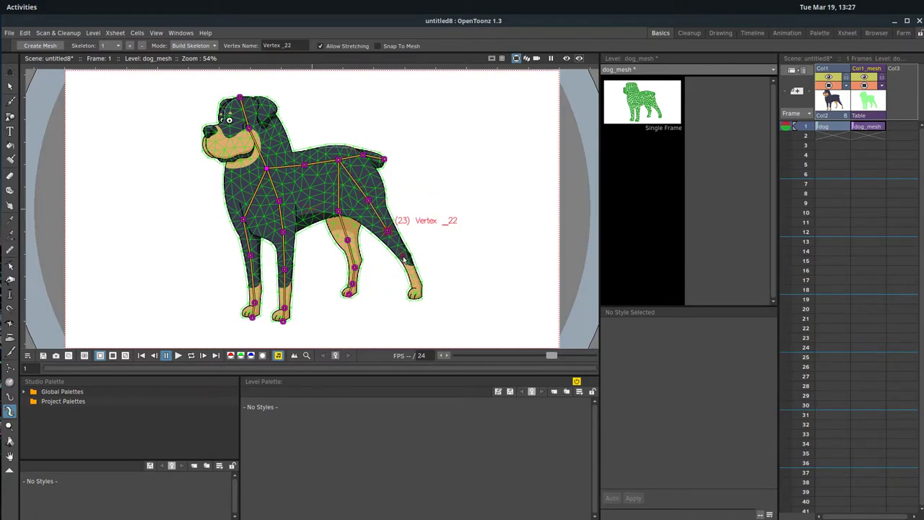
pyautogui.click(406, 261)
pyautogui.click(417, 286)
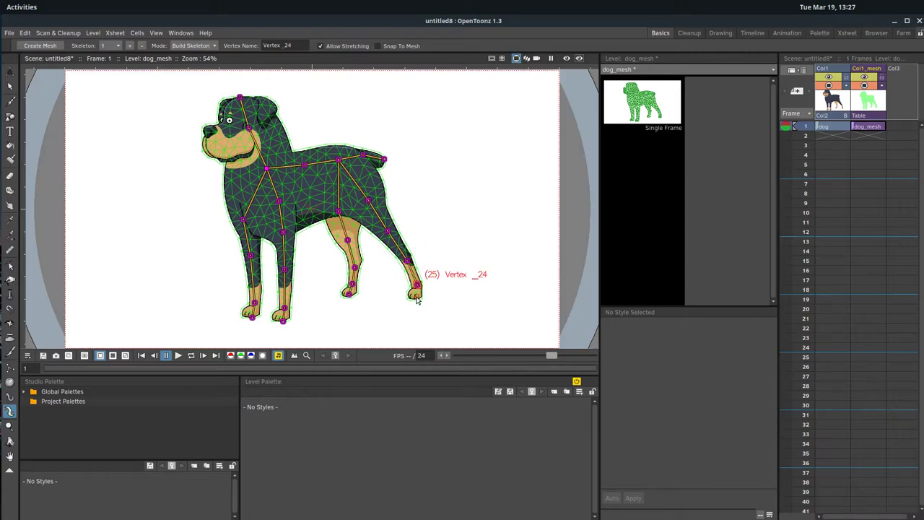
pyautogui.click(416, 295)
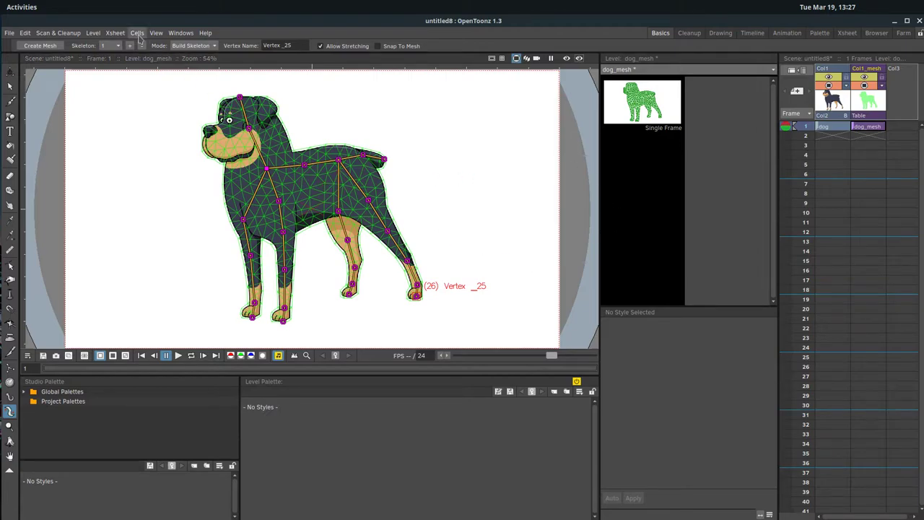
# In Animate mode, tilt the head, raise the tail, swing the front legs forward and the hind legs back.
pyautogui.click(189, 47)
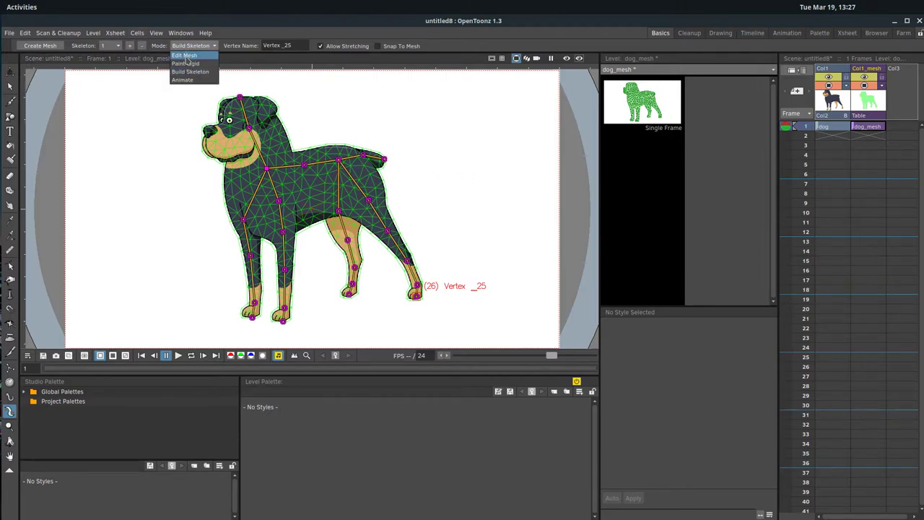
pyautogui.click(184, 79)
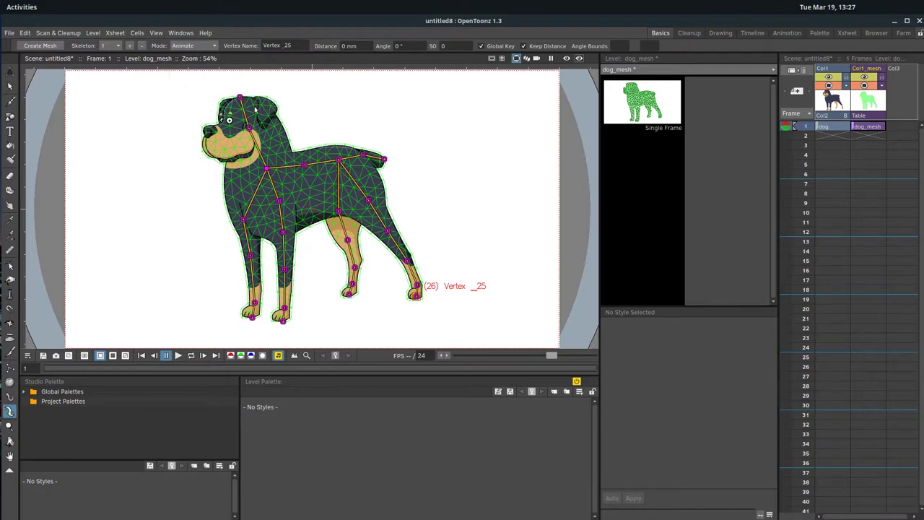
pyautogui.moveTo(239, 110); pyautogui.dragTo(240, 130)
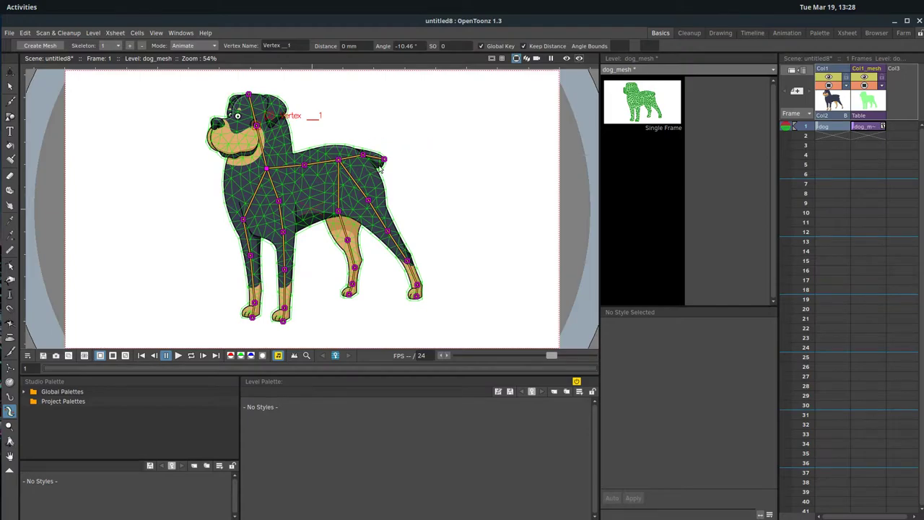
pyautogui.moveTo(383, 160); pyautogui.dragTo(390, 143)
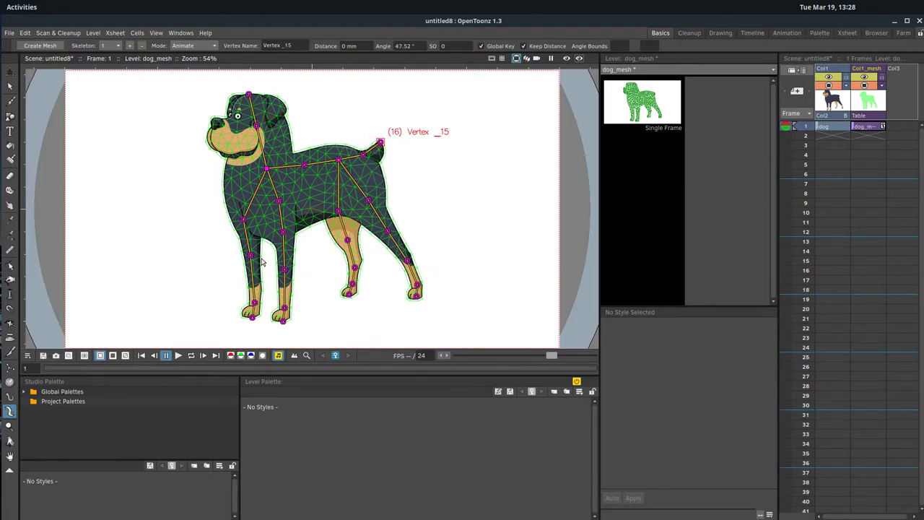
pyautogui.moveTo(253, 255); pyautogui.dragTo(156, 249)
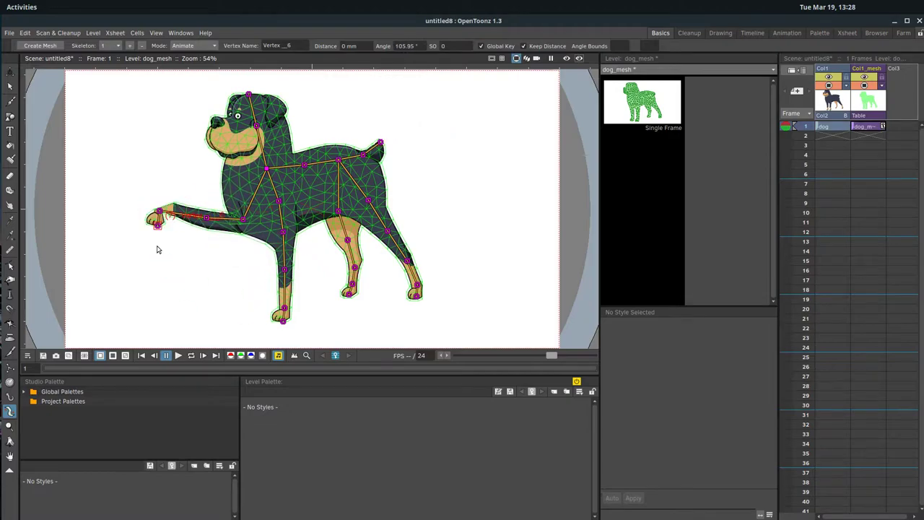
pyautogui.moveTo(284, 270); pyautogui.dragTo(229, 264)
pyautogui.moveTo(390, 232); pyautogui.dragTo(404, 201)
pyautogui.moveTo(353, 240); pyautogui.dragTo(390, 229)
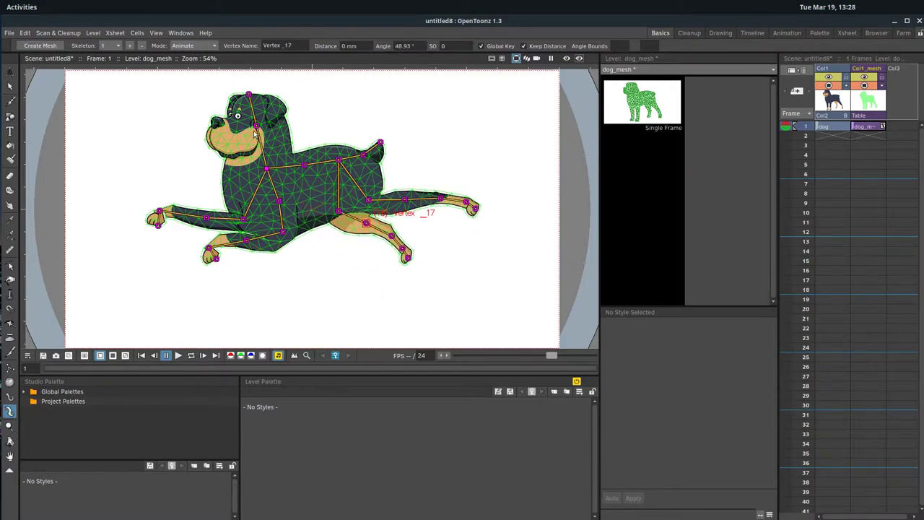
pyautogui.moveTo(256, 126)
pyautogui.mouseDown()
pyautogui.moveTo(235, 141)
pyautogui.moveTo(287, 130)
pyautogui.moveTo(267, 141)
pyautogui.moveTo(294, 125)
pyautogui.moveTo(260, 131)
pyautogui.mouseUp()
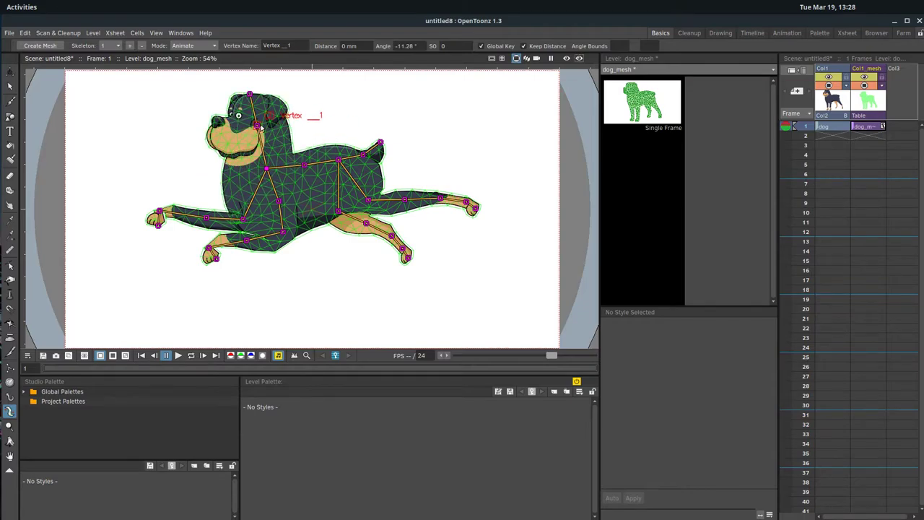
# Extend the dog and dog_mesh cells in the Xsheet down to frame 38.
pyautogui.click(836, 127)
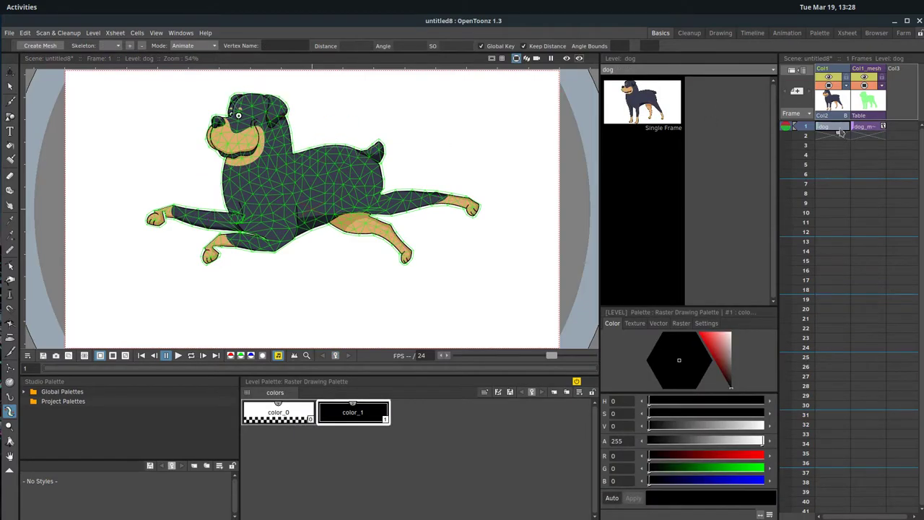
pyautogui.moveTo(840, 134); pyautogui.dragTo(830, 485)
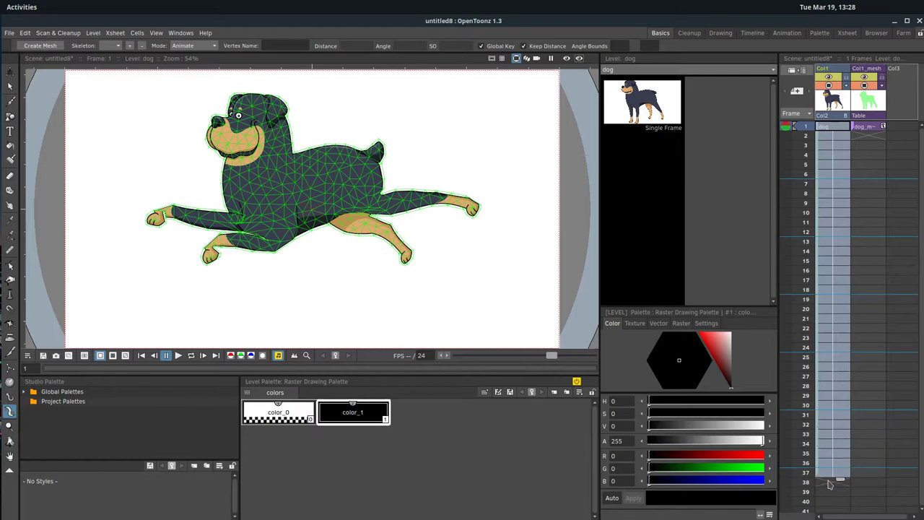
pyautogui.click(875, 129)
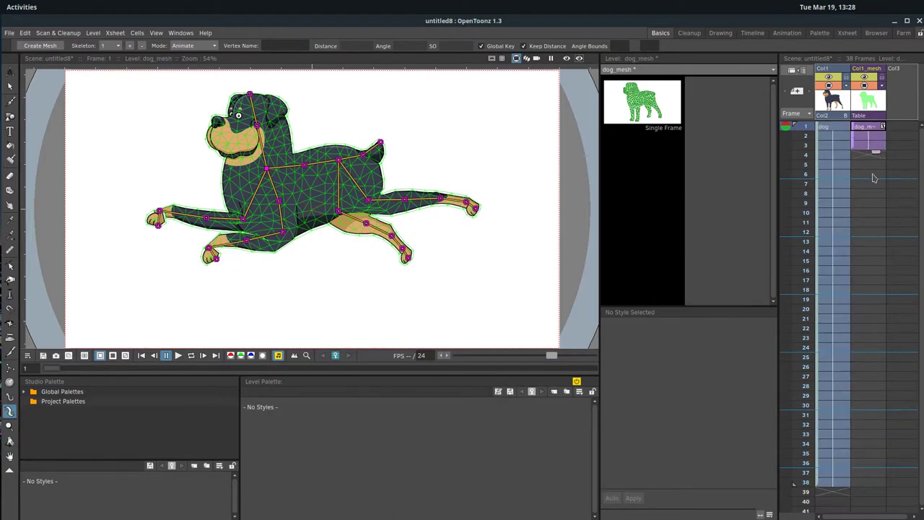
pyautogui.moveTo(876, 151); pyautogui.dragTo(897, 489)
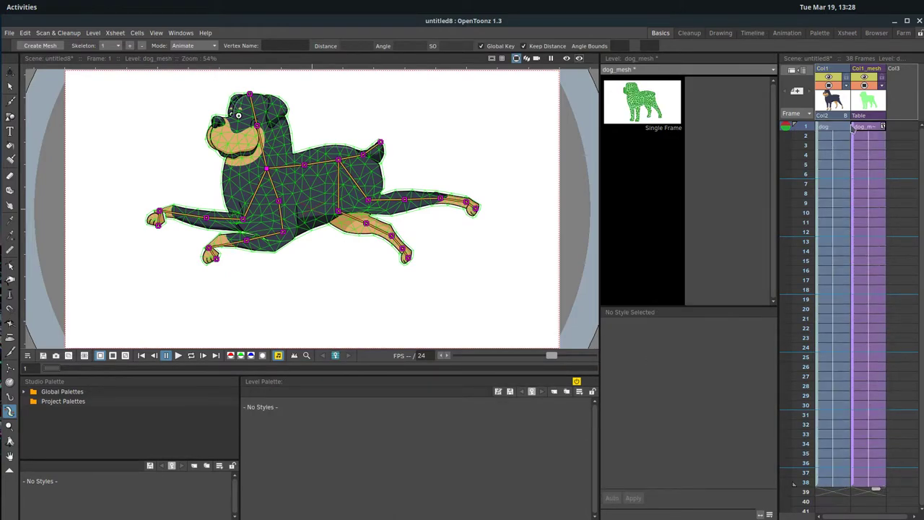
pyautogui.click(854, 128)
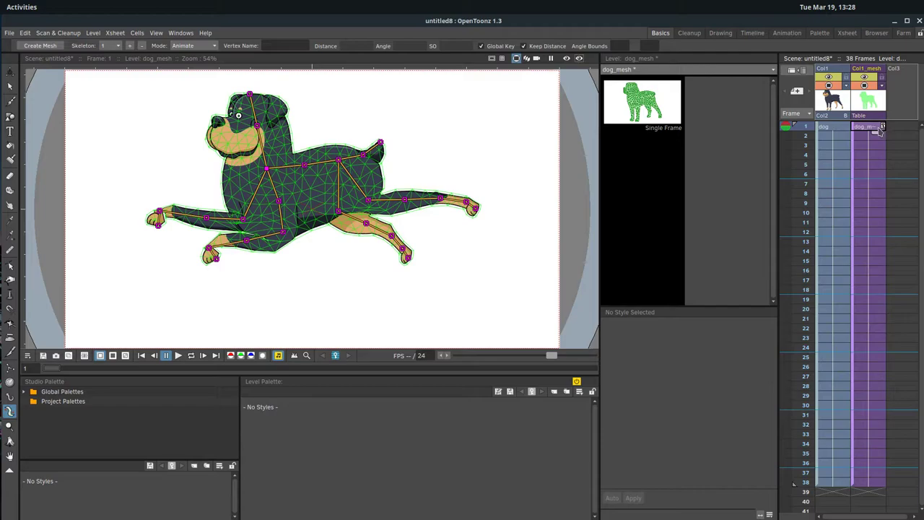
# At frame 38, raise the head, point the front legs down, lift a hind leg and curl the tail.
pyautogui.click(863, 483)
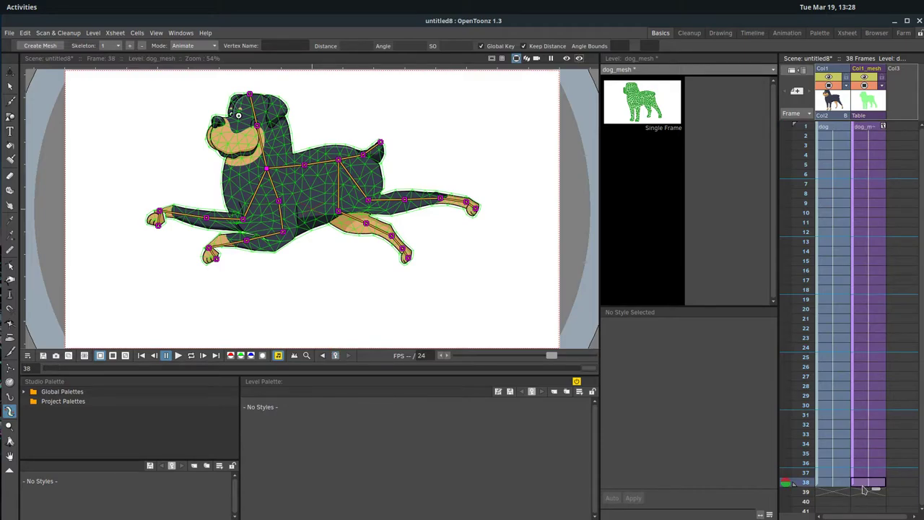
pyautogui.moveTo(252, 133); pyautogui.dragTo(283, 127)
pyautogui.moveTo(245, 243); pyautogui.dragTo(325, 297)
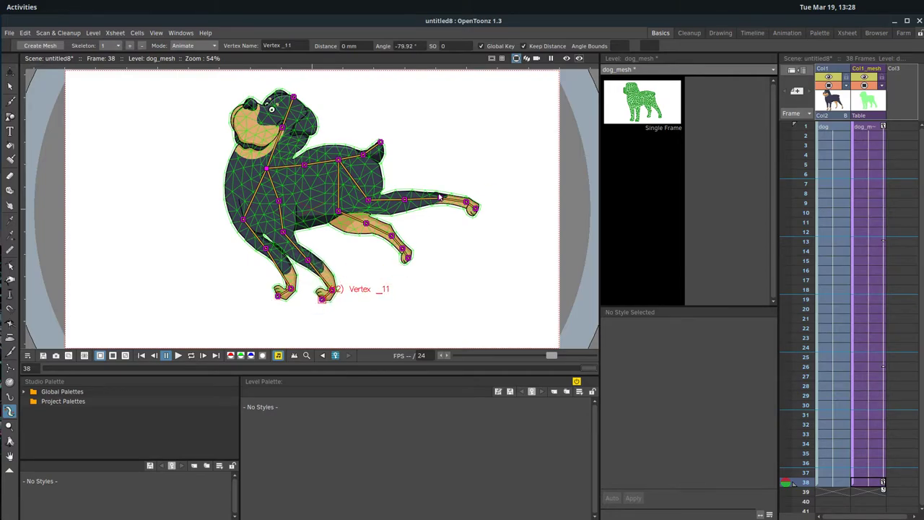
pyautogui.click(409, 243)
pyautogui.moveTo(369, 224); pyautogui.dragTo(380, 240)
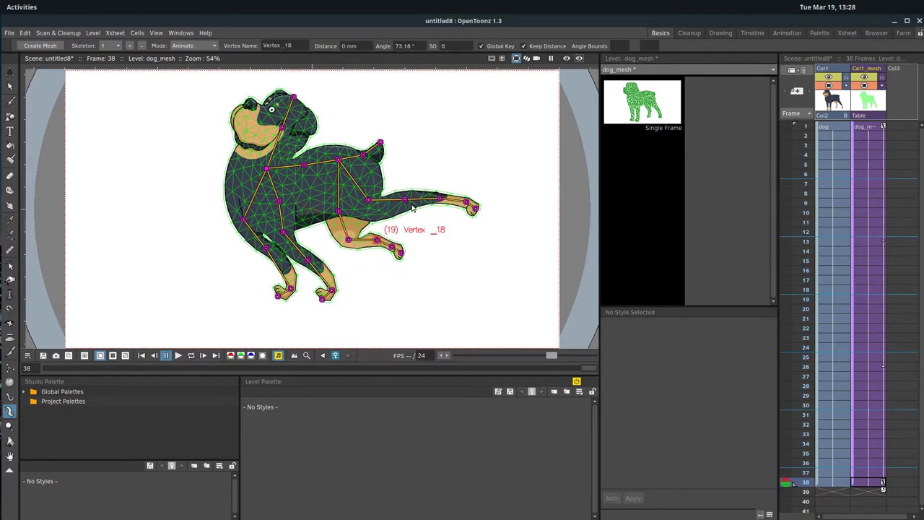
pyautogui.moveTo(405, 200); pyautogui.dragTo(448, 176)
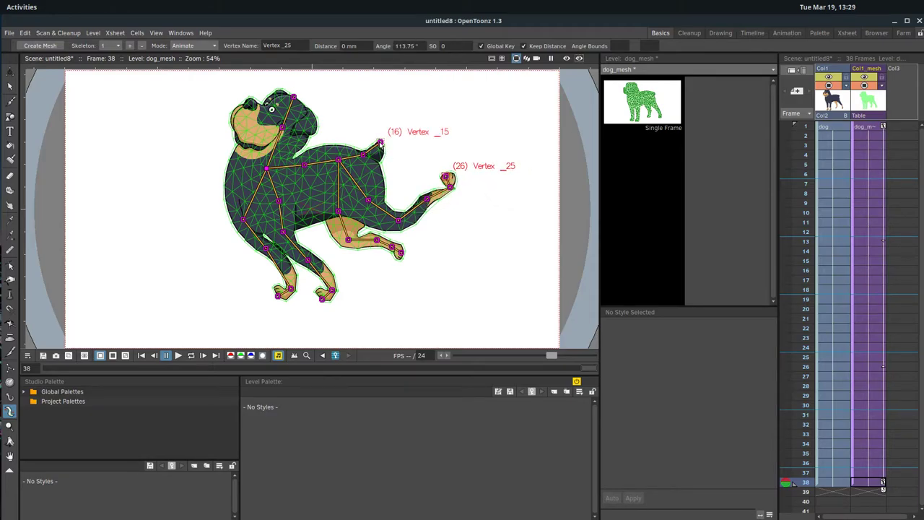
pyautogui.moveTo(381, 142); pyautogui.dragTo(384, 162)
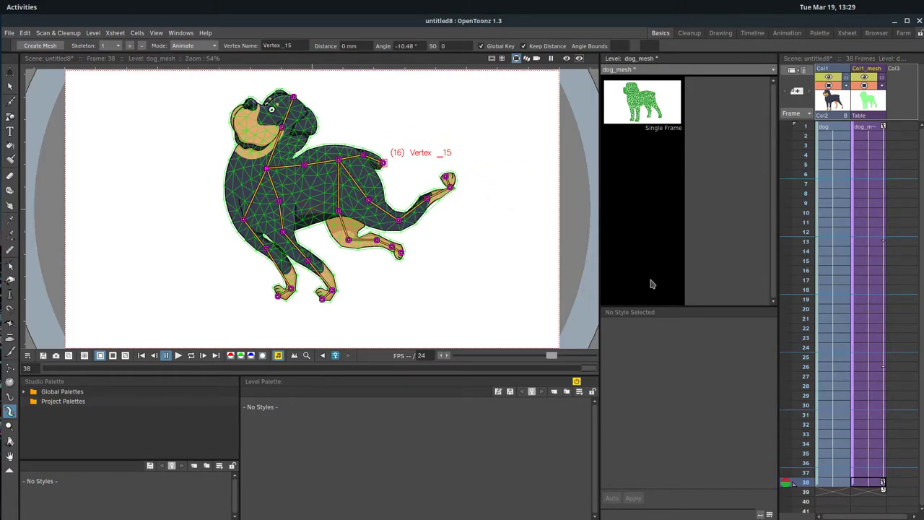
# Hide the mesh column and loop-play the run cycle with the frame rate raised to 57 fps.
pyautogui.click(191, 356)
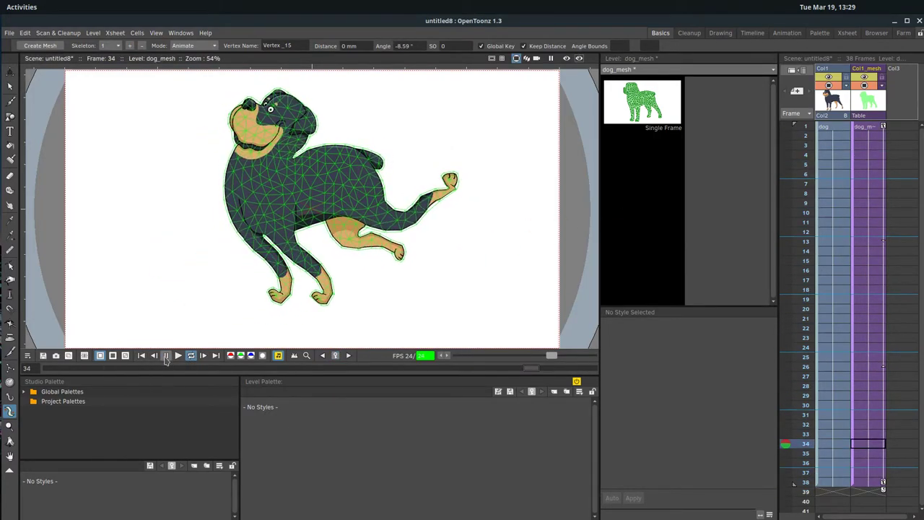
pyautogui.click(166, 356)
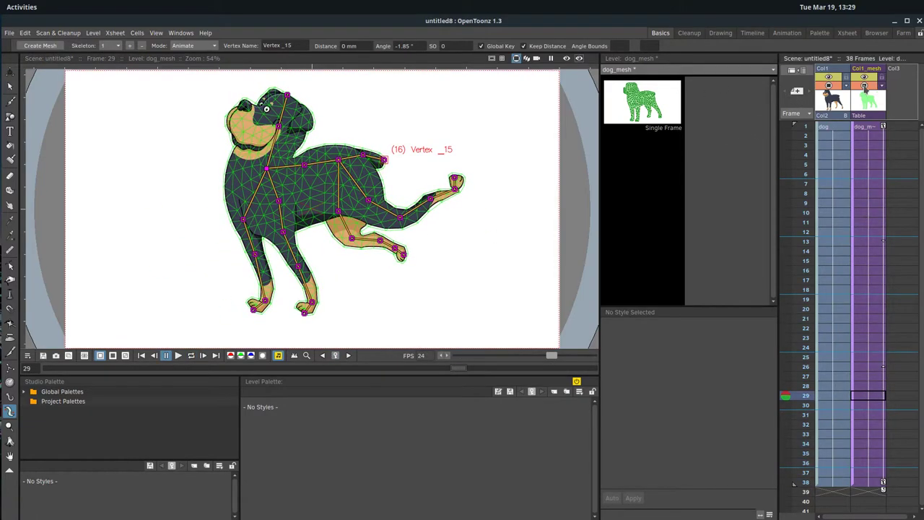
pyautogui.click(864, 85)
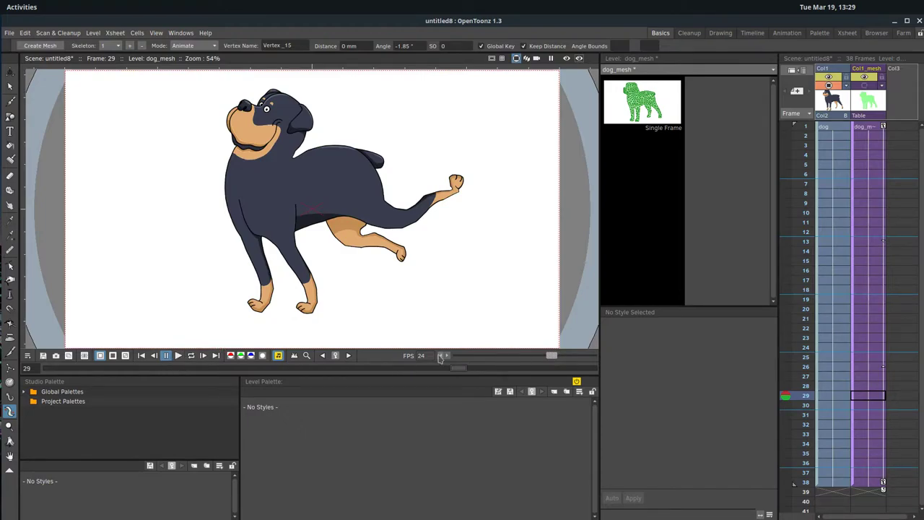
pyautogui.moveTo(549, 358); pyautogui.dragTo(578, 357)
pyautogui.click(191, 355)
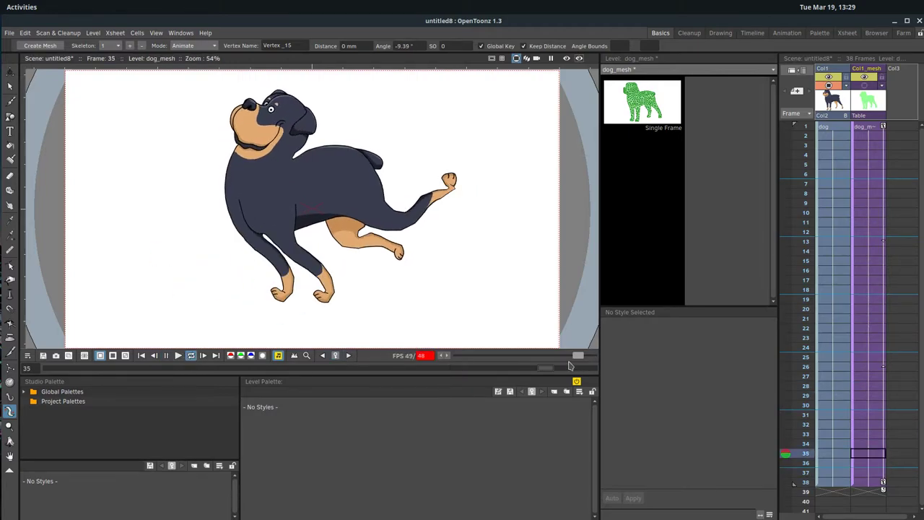
pyautogui.moveTo(577, 357); pyautogui.dragTo(588, 356)
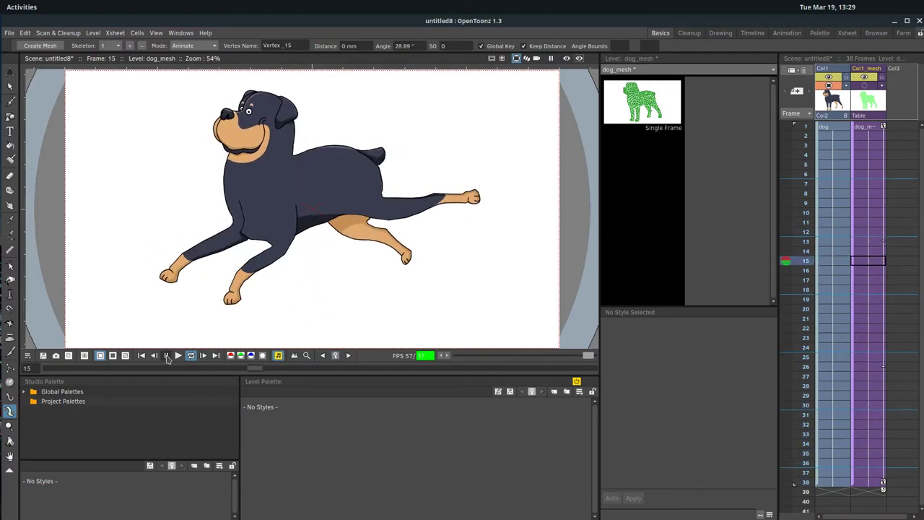
# Stop playback, show the mesh again, and delete two joints from the skeleton's back bone.
pyautogui.click(167, 358)
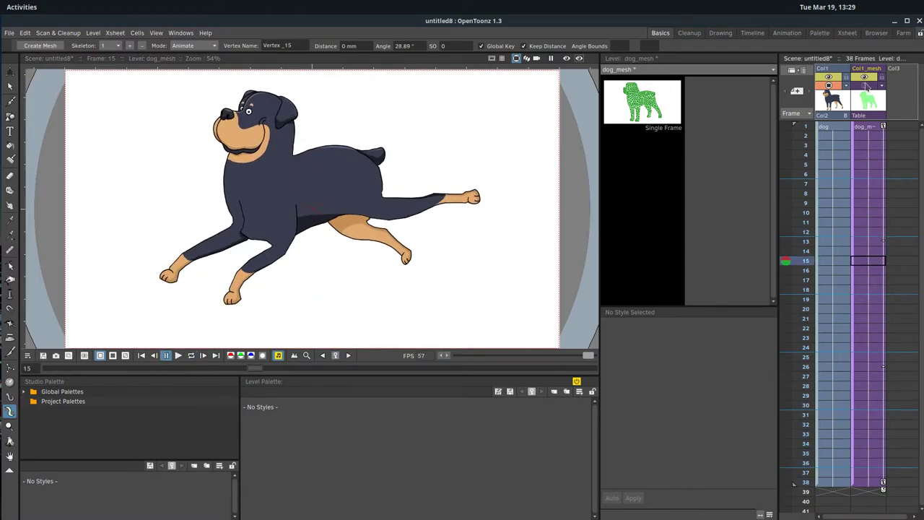
pyautogui.click(865, 85)
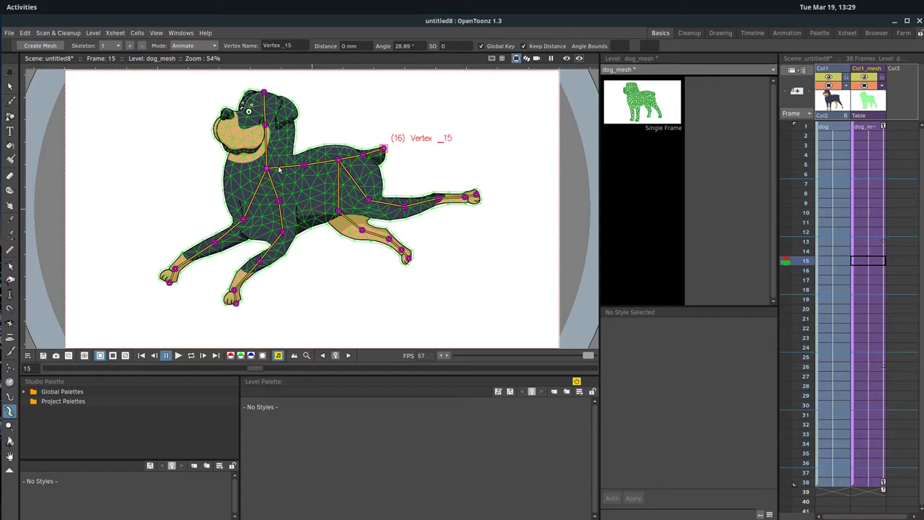
pyautogui.click(191, 46)
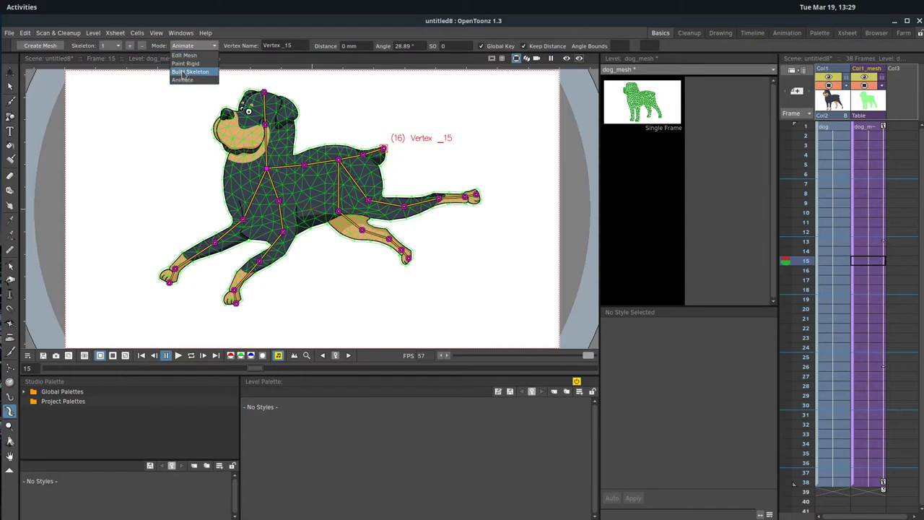
pyautogui.click(185, 72)
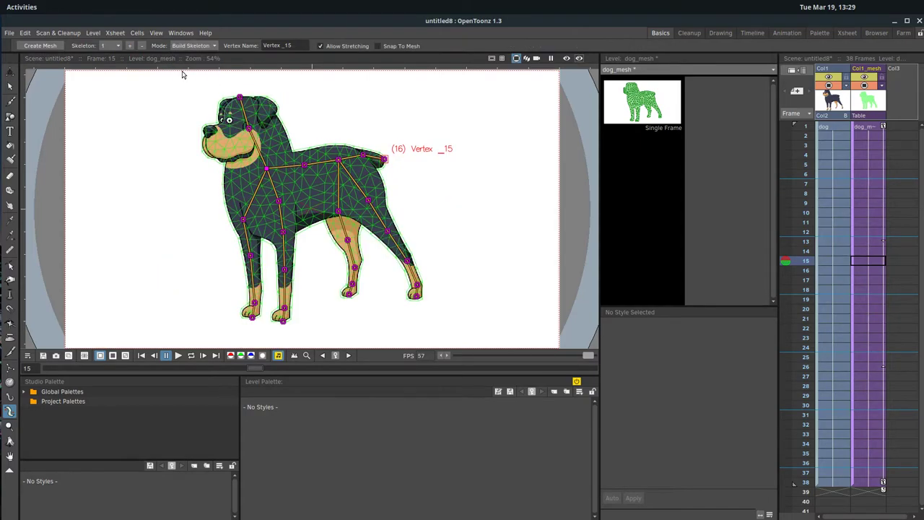
pyautogui.click(305, 166)
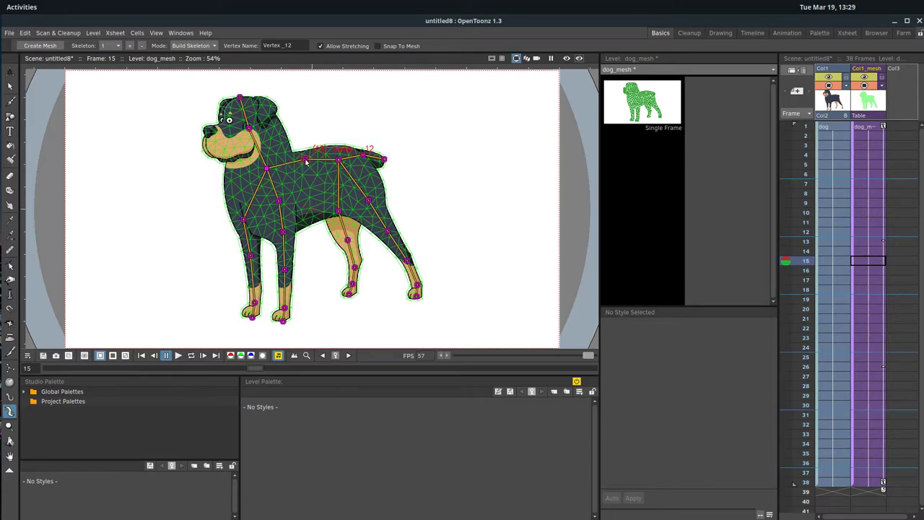
pyautogui.click(278, 201)
pyautogui.moveTo(256, 197); pyautogui.dragTo(255, 196)
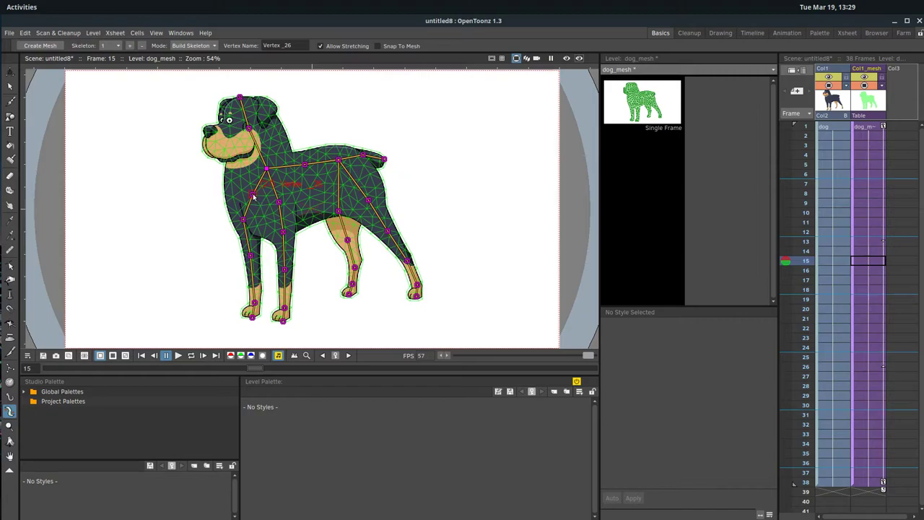
pyautogui.press('Delete')
pyautogui.click(306, 167)
pyautogui.press('Delete')
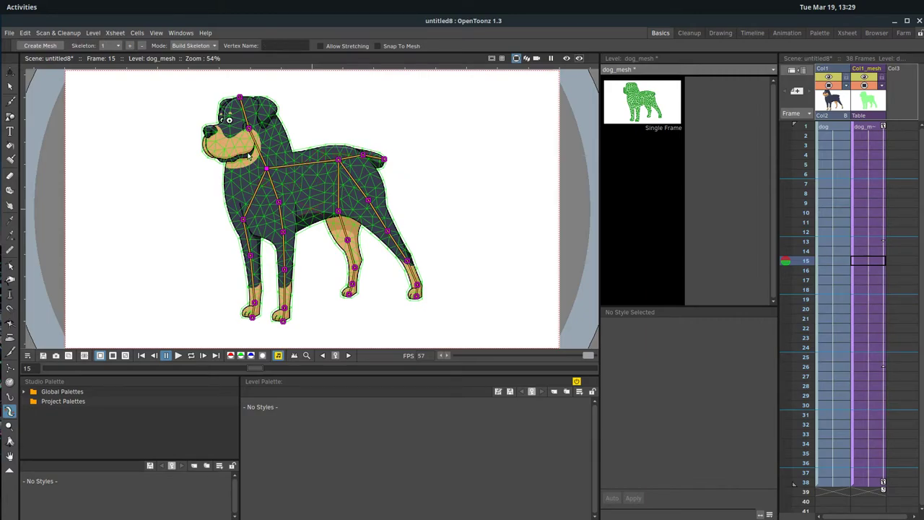
# Switch the Skeleton tool to Edit Mesh and select a mesh point on the dog's muzzle.
pyautogui.click(208, 45)
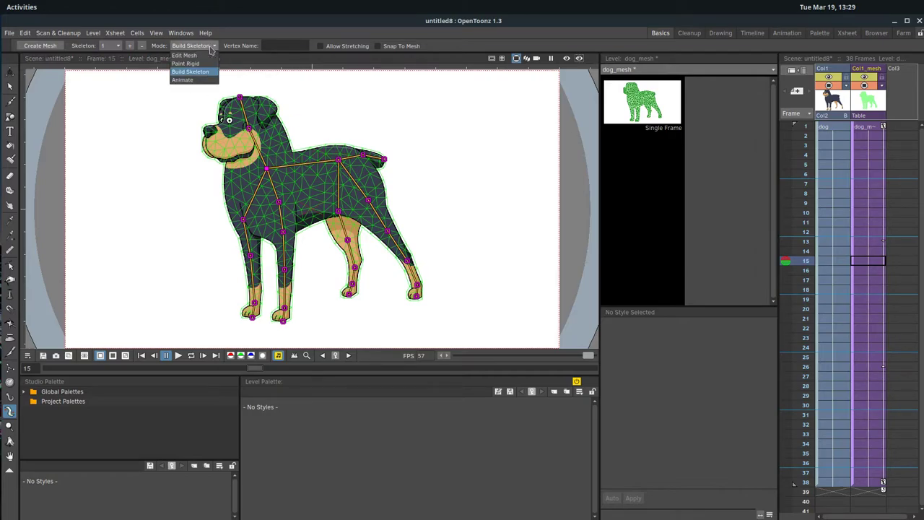
pyautogui.click(184, 56)
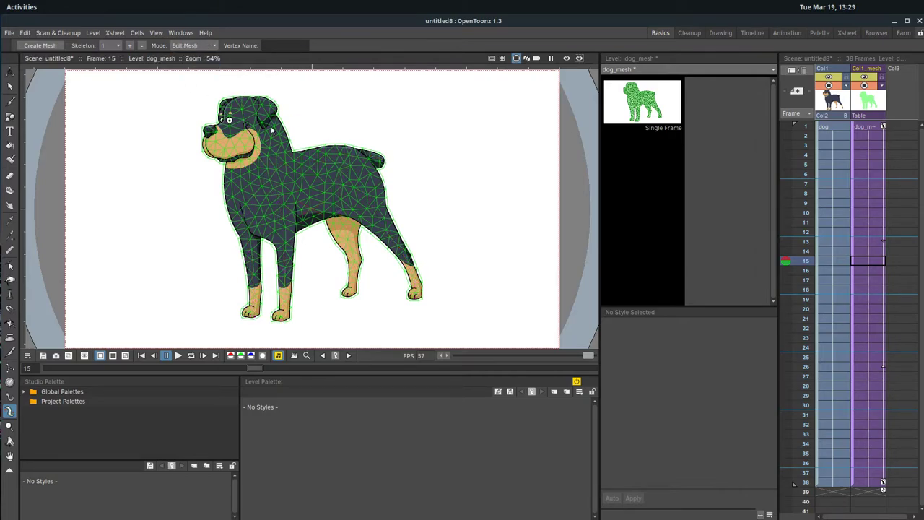
pyautogui.click(214, 145)
# Start a new empty scene, discarding the unsaved dog scene changes.
pyautogui.click(9, 33)
pyautogui.click(20, 51)
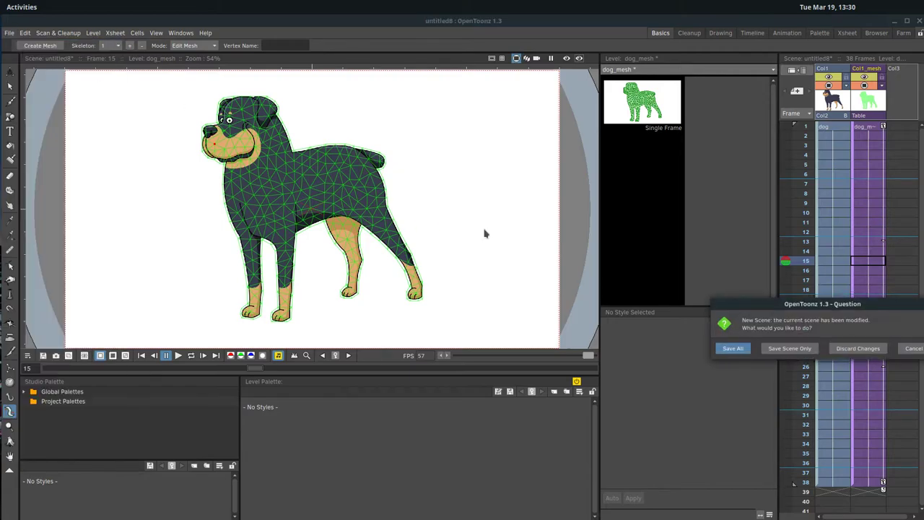
pyautogui.click(857, 349)
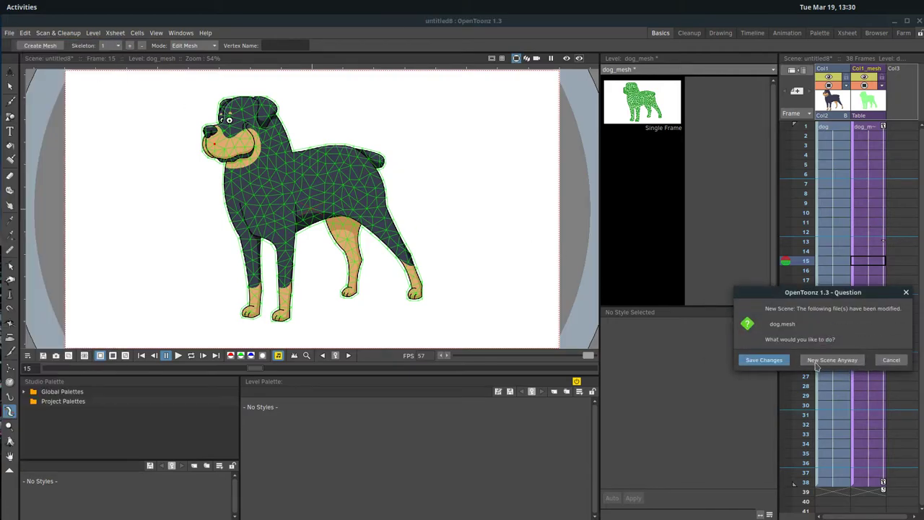
pyautogui.click(830, 360)
# Import the man's photo from the desktop as a new level in Col1 at frame 1.
pyautogui.moveTo(299, 25); pyautogui.dragTo(336, 89)
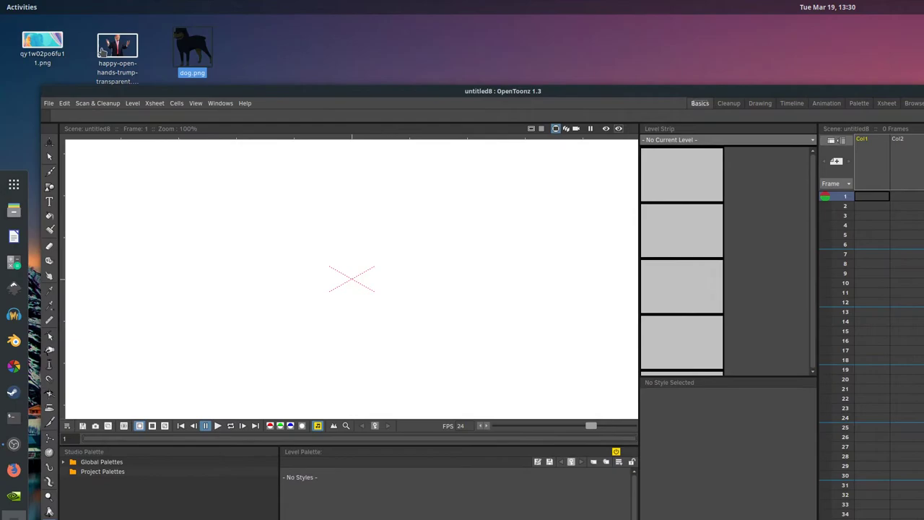
pyautogui.moveTo(102, 50); pyautogui.dragTo(307, 257)
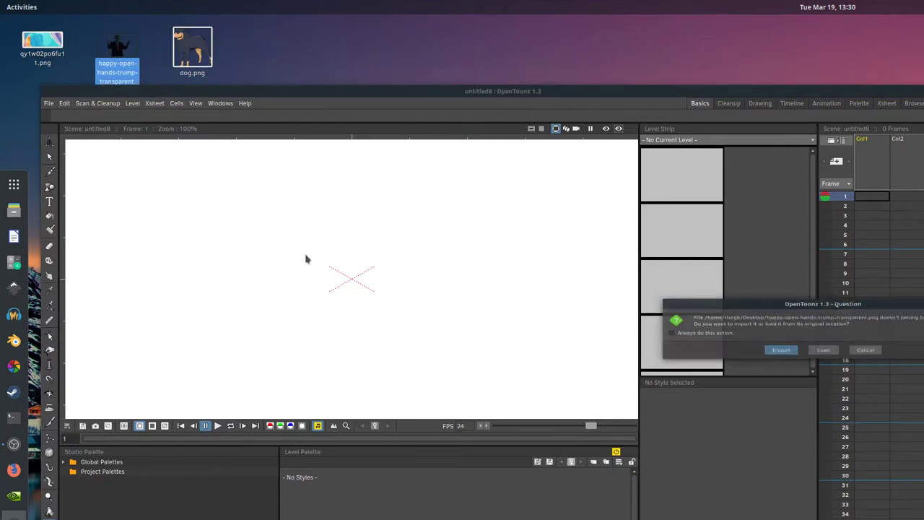
pyautogui.click(795, 362)
pyautogui.click(479, 382)
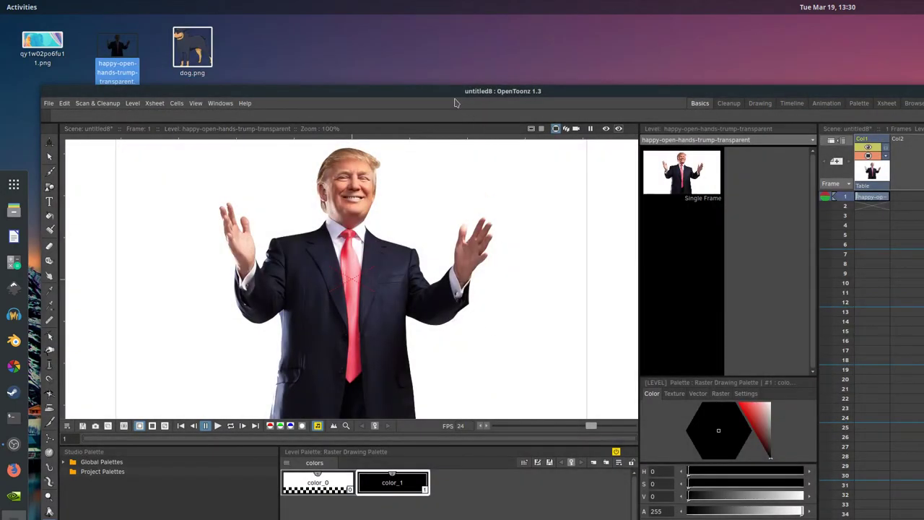
pyautogui.moveTo(442, 92); pyautogui.dragTo(397, 19)
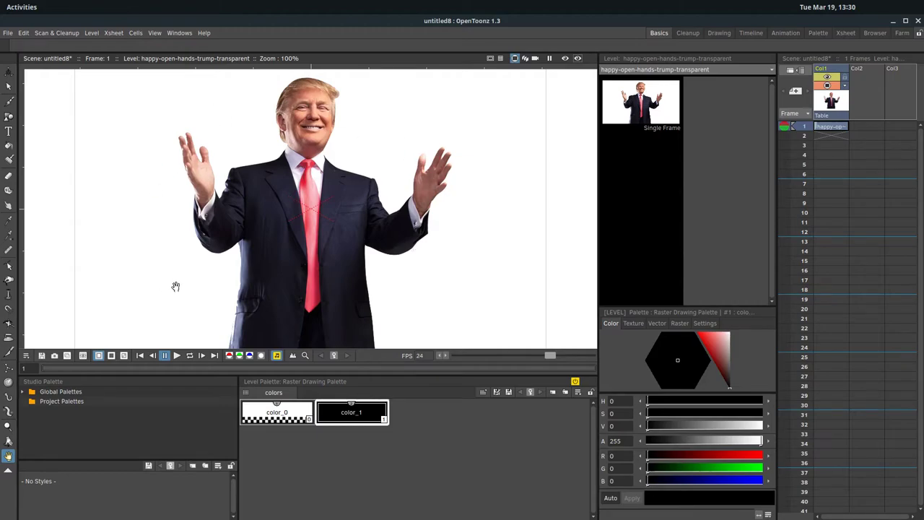
pyautogui.scroll(-1, 301, 209)
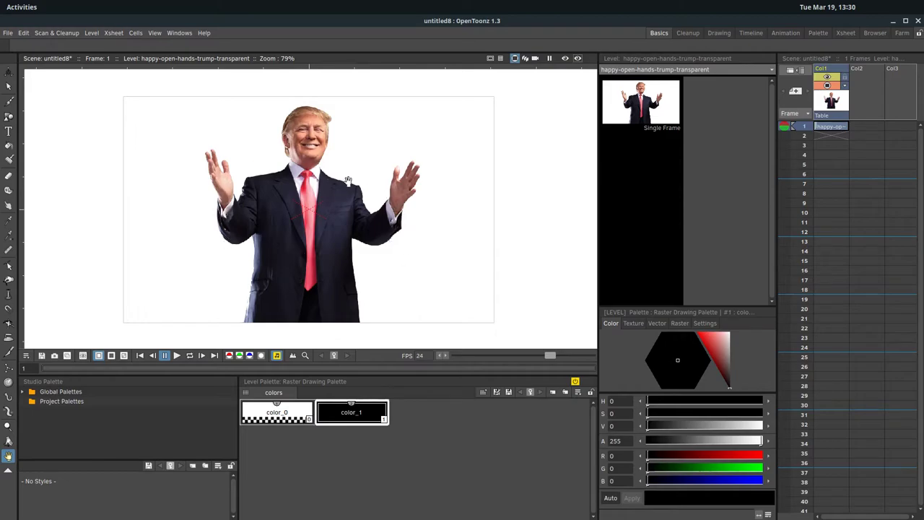
pyautogui.scroll(1, 43, 213)
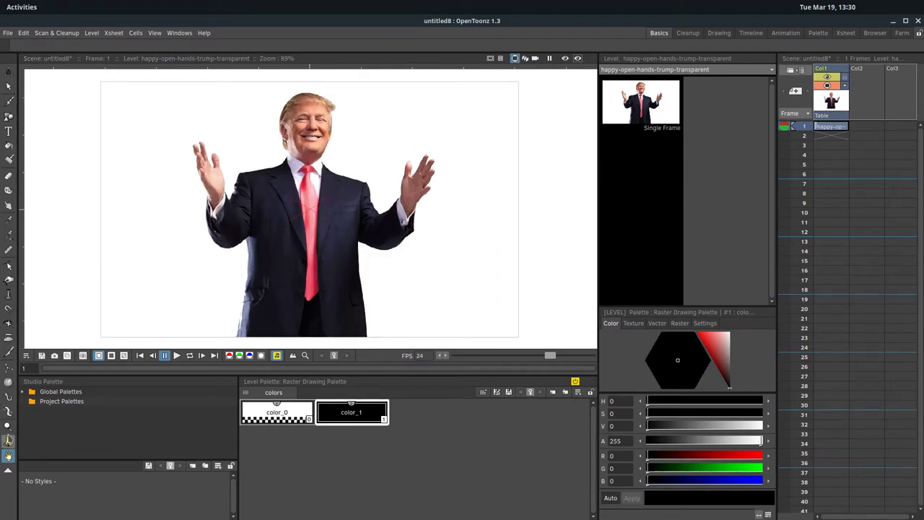
# Create a mesh over the man's photo, lowering Mesh Edges Length to about 5.37 mm.
pyautogui.click(8, 411)
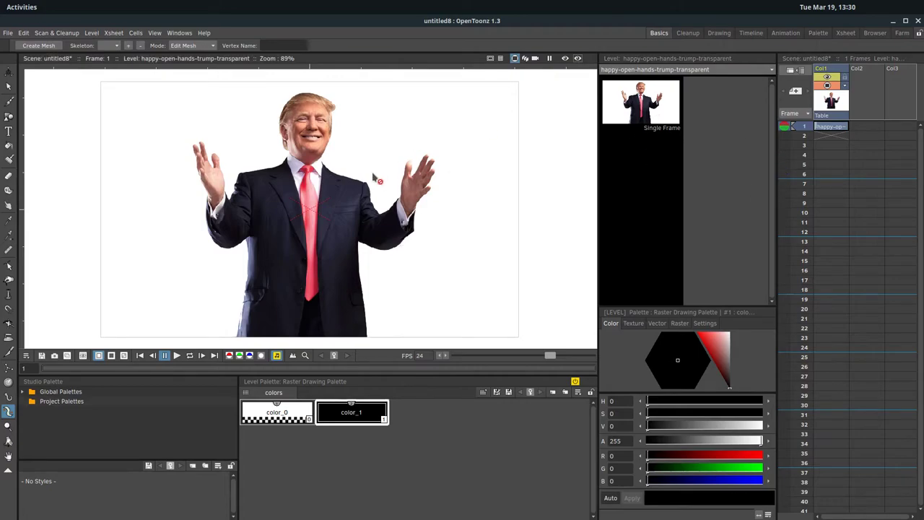
pyautogui.click(38, 46)
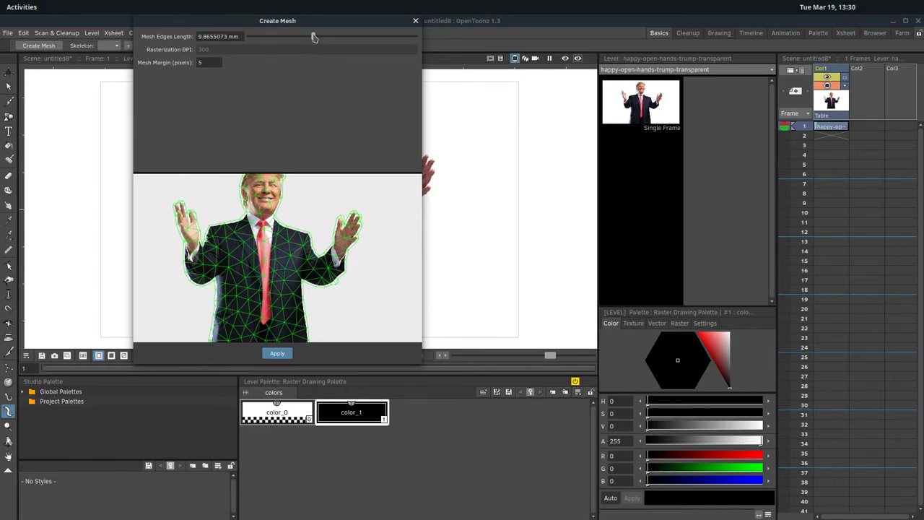
pyautogui.moveTo(313, 37); pyautogui.dragTo(285, 39)
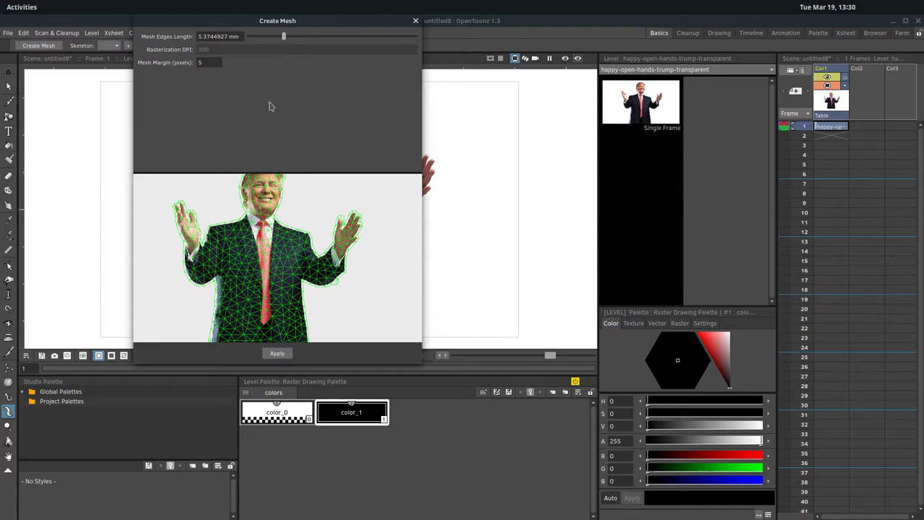
pyautogui.click(282, 354)
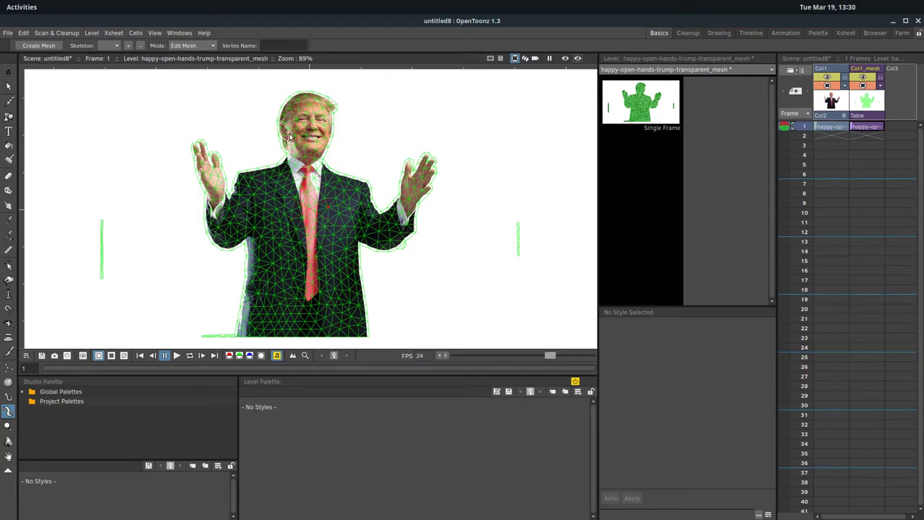
# In Build Skeleton mode, add joints from the torso root up the spine, neck and head.
pyautogui.click(192, 45)
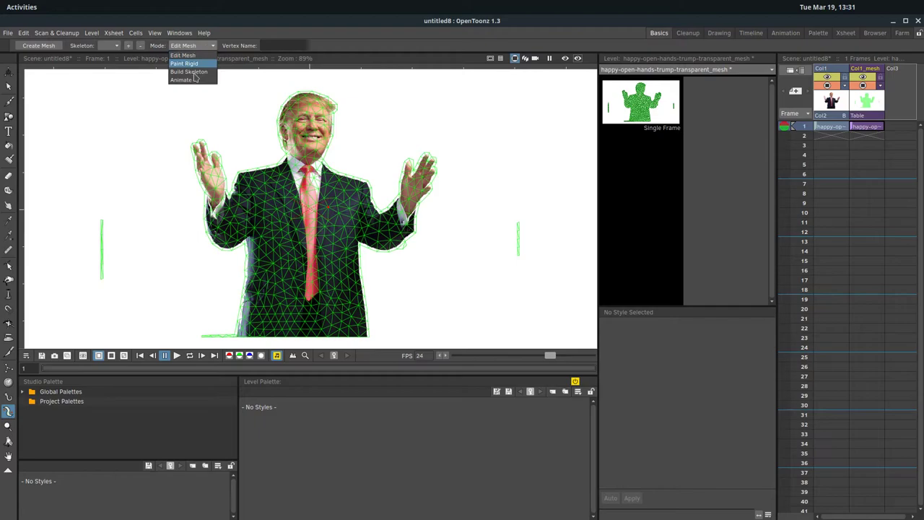
pyautogui.click(189, 71)
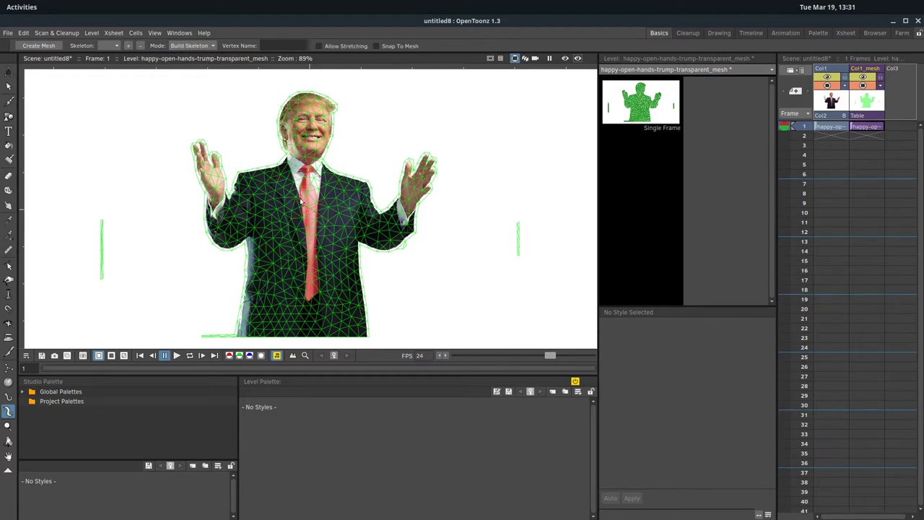
pyautogui.click(305, 338)
pyautogui.click(308, 282)
pyautogui.click(308, 228)
pyautogui.click(312, 188)
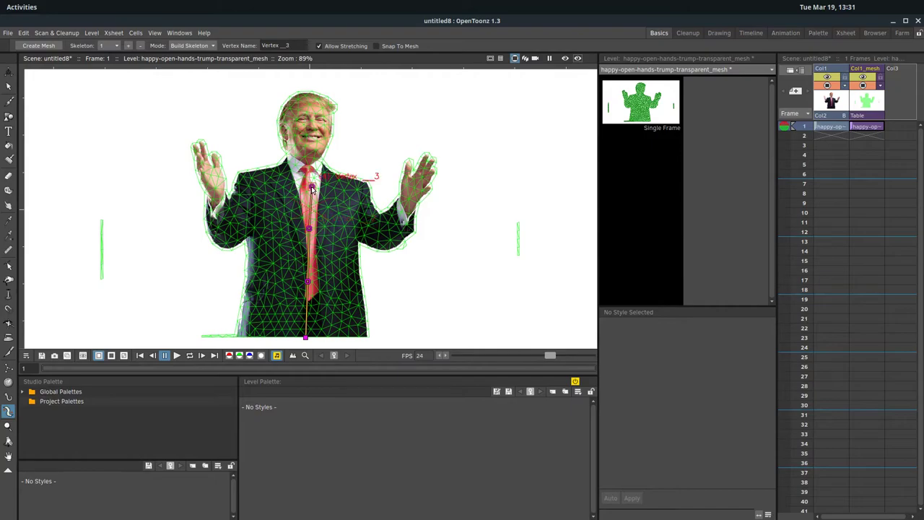
pyautogui.click(308, 160)
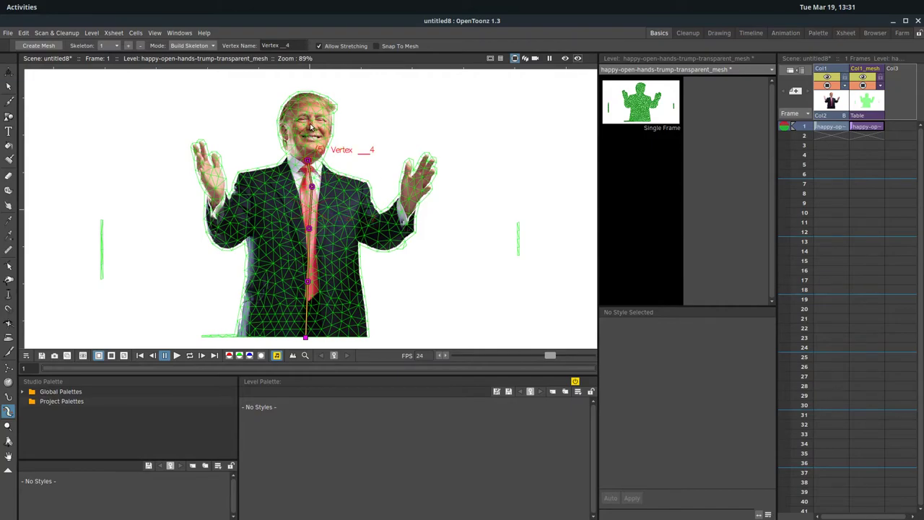
pyautogui.click(310, 122)
pyautogui.click(310, 96)
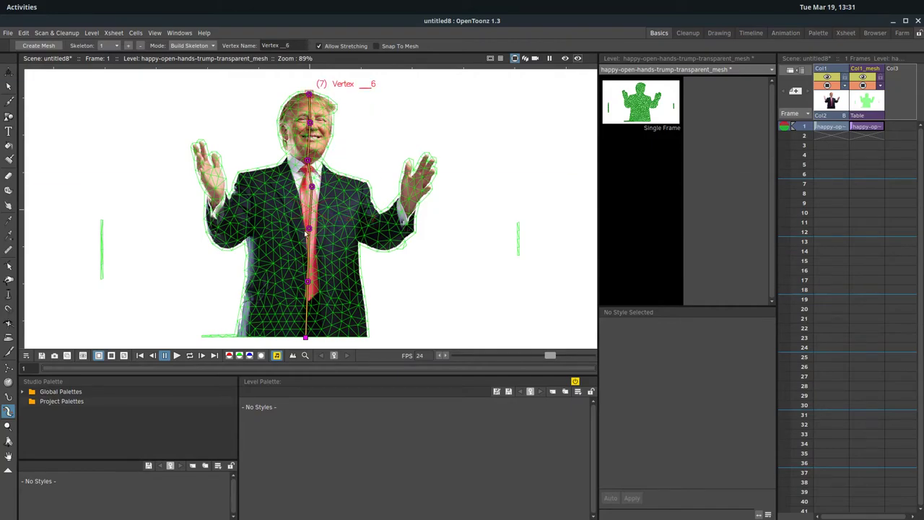
# Branch the right arm from the chest joint through shoulder, forearm and wrist to the hand.
pyautogui.click(311, 187)
pyautogui.click(358, 187)
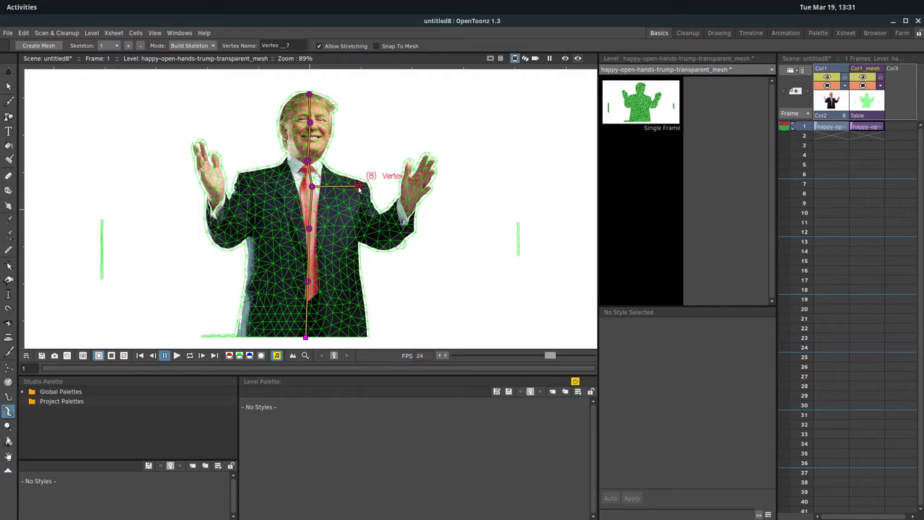
pyautogui.click(376, 239)
pyautogui.click(400, 220)
pyautogui.click(407, 203)
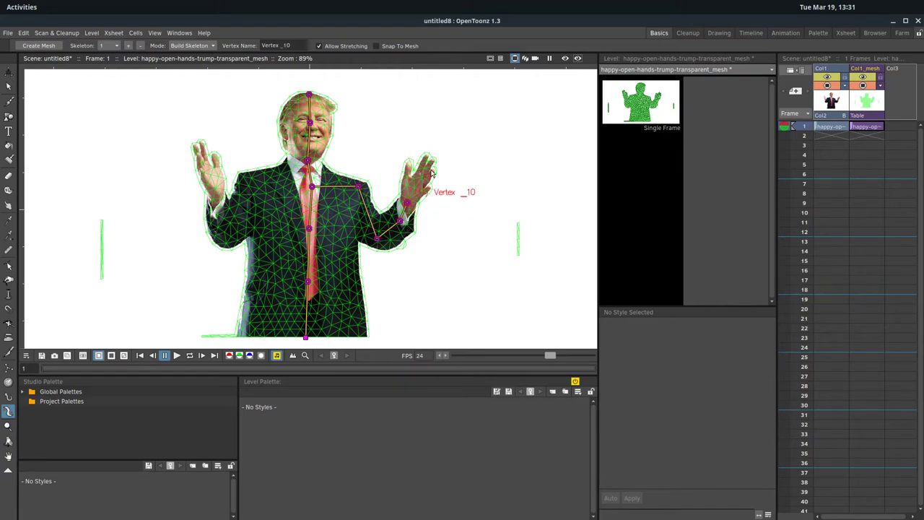
pyautogui.click(429, 160)
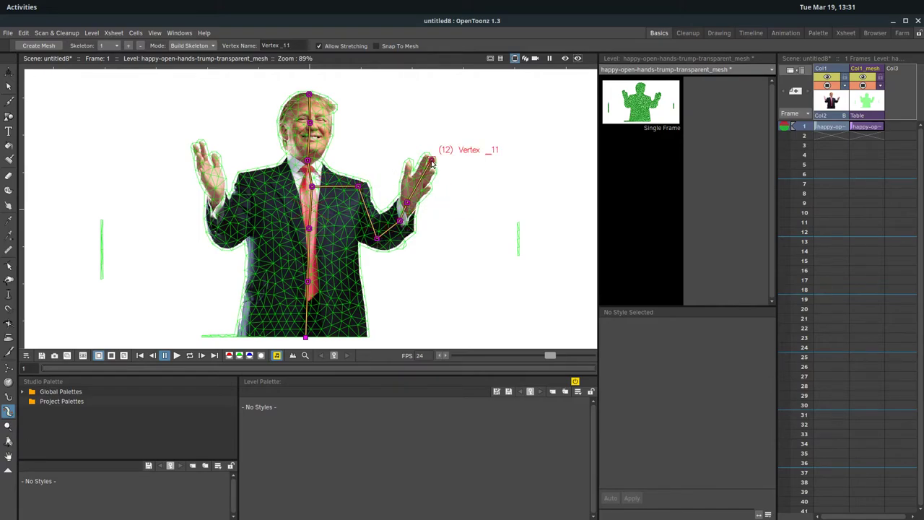
# Branch the left arm from the chest into the hand and fingers, replacing a misplaced hand joint.
pyautogui.click(312, 187)
pyautogui.click(286, 187)
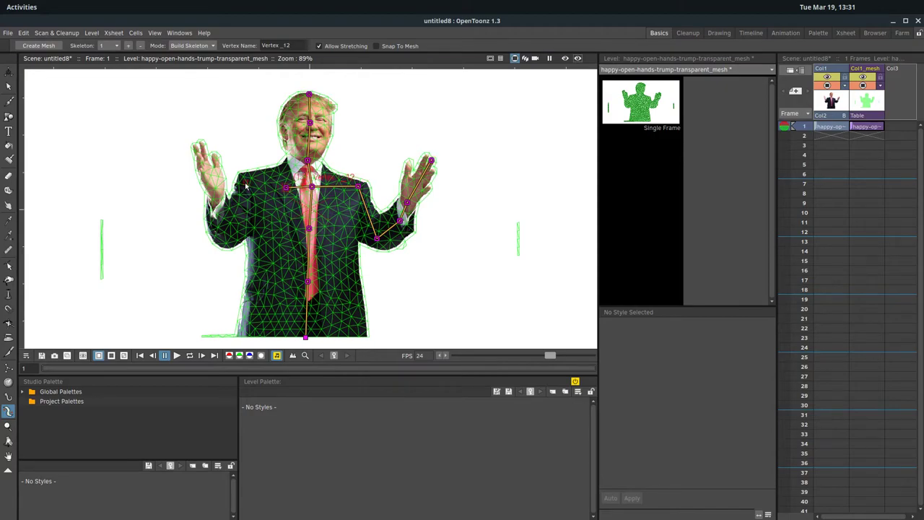
pyautogui.click(246, 187)
pyautogui.click(238, 236)
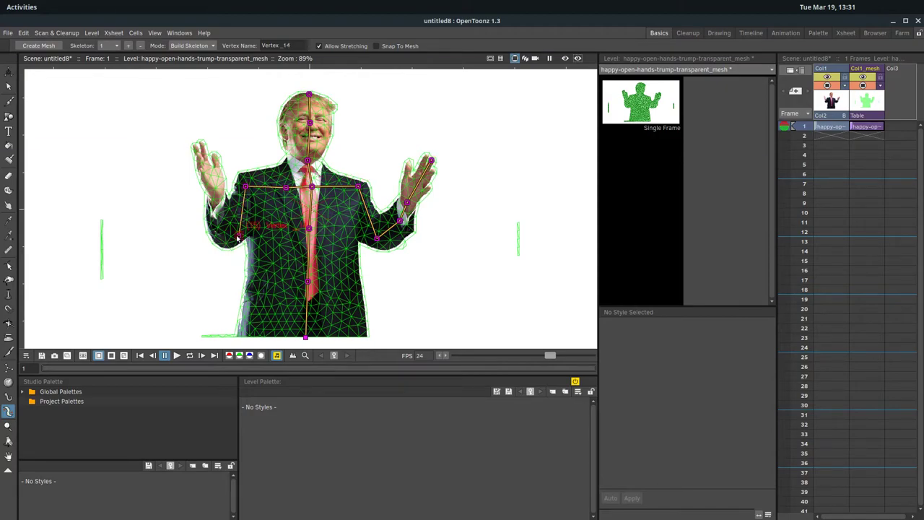
pyautogui.click(217, 204)
pyautogui.click(213, 179)
pyautogui.click(194, 148)
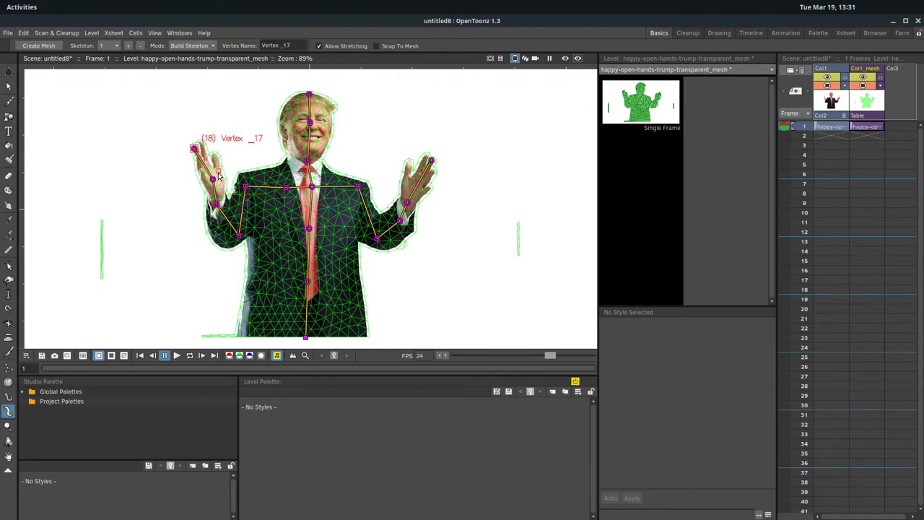
pyautogui.click(218, 167)
pyautogui.click(217, 153)
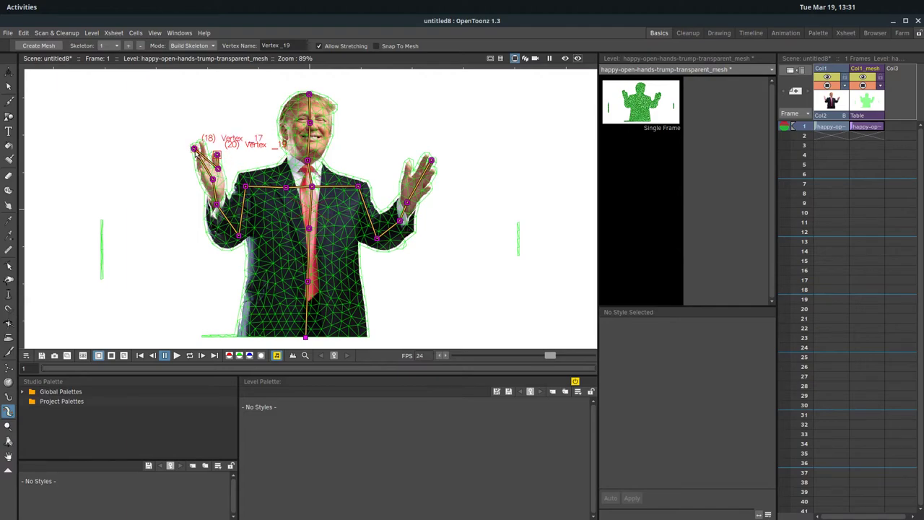
pyautogui.click(194, 150)
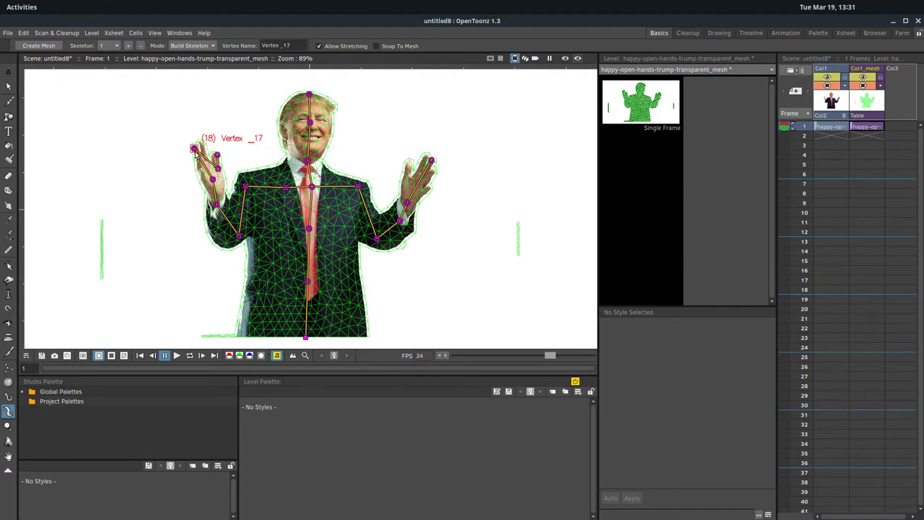
pyautogui.press('Delete')
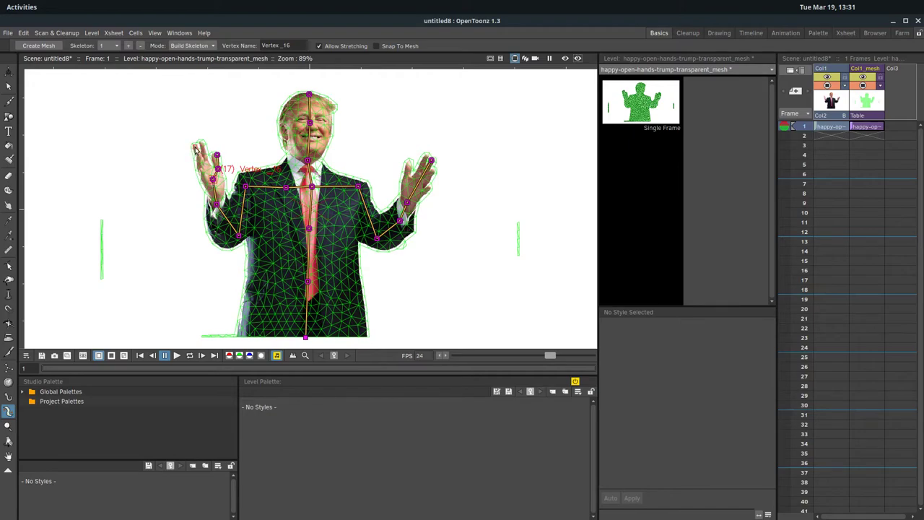
pyautogui.click(194, 147)
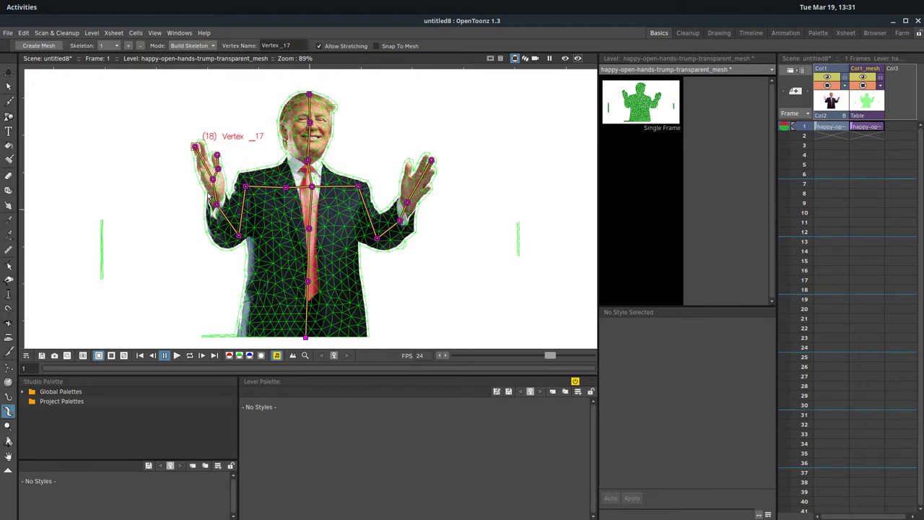
pyautogui.click(194, 46)
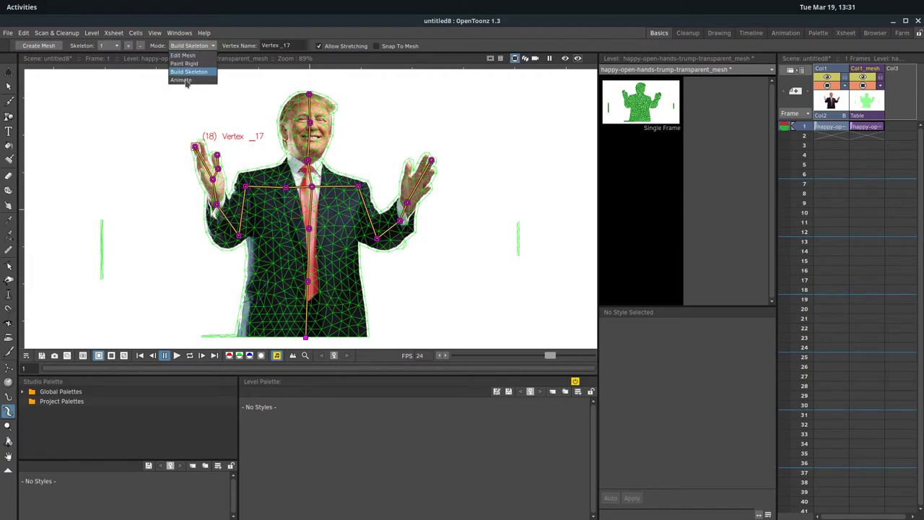
# In Animate mode, extend photo and mesh columns to frame 39 and tilt the head -21.11° at frame 1.
pyautogui.click(181, 80)
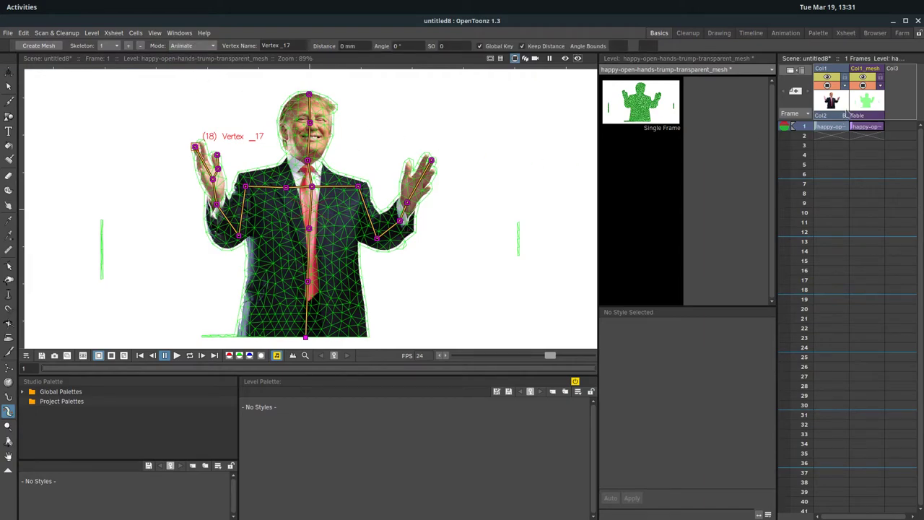
pyautogui.click(863, 86)
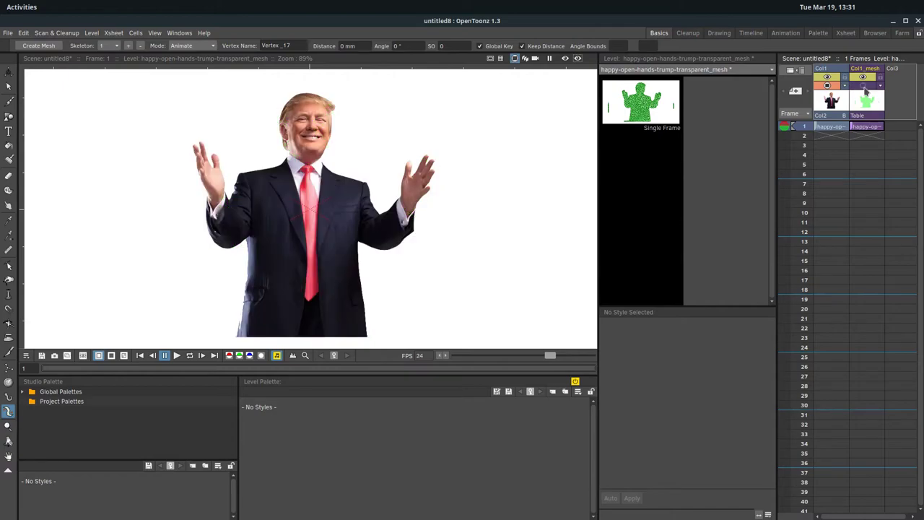
pyautogui.click(864, 86)
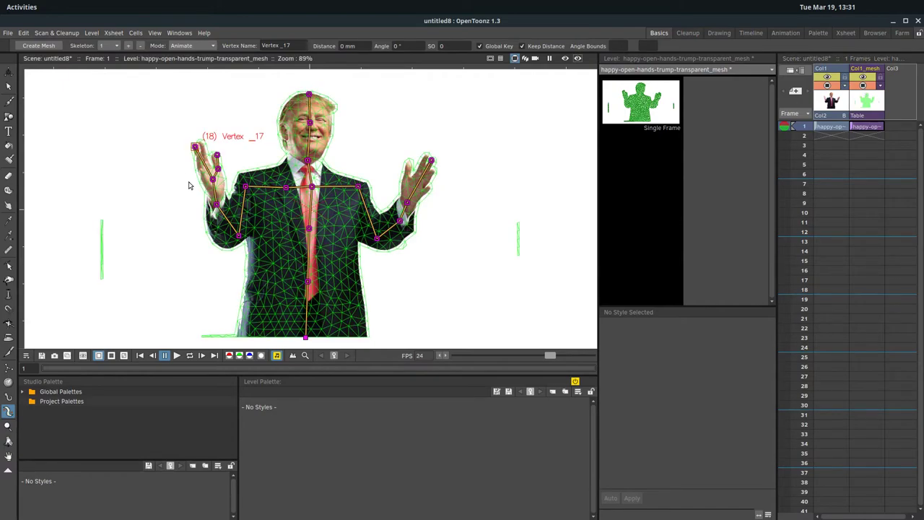
pyautogui.click(833, 132)
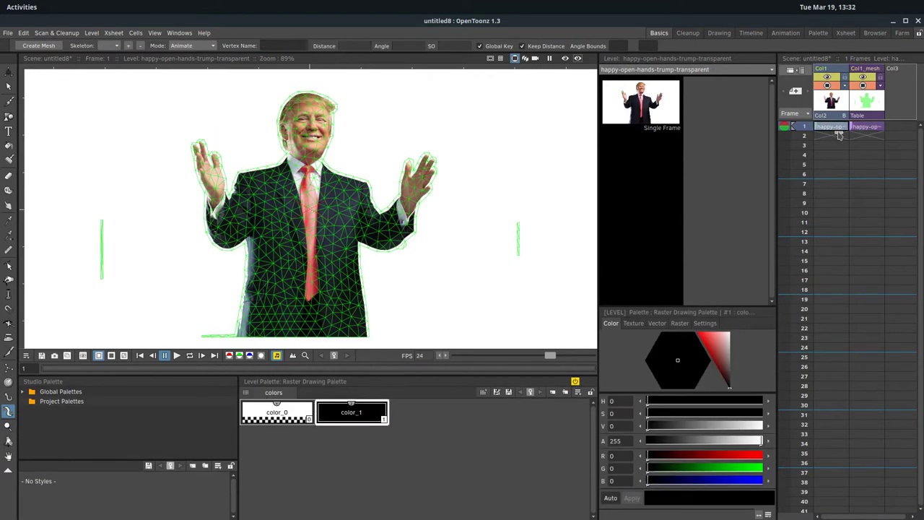
pyautogui.moveTo(839, 136); pyautogui.dragTo(814, 508)
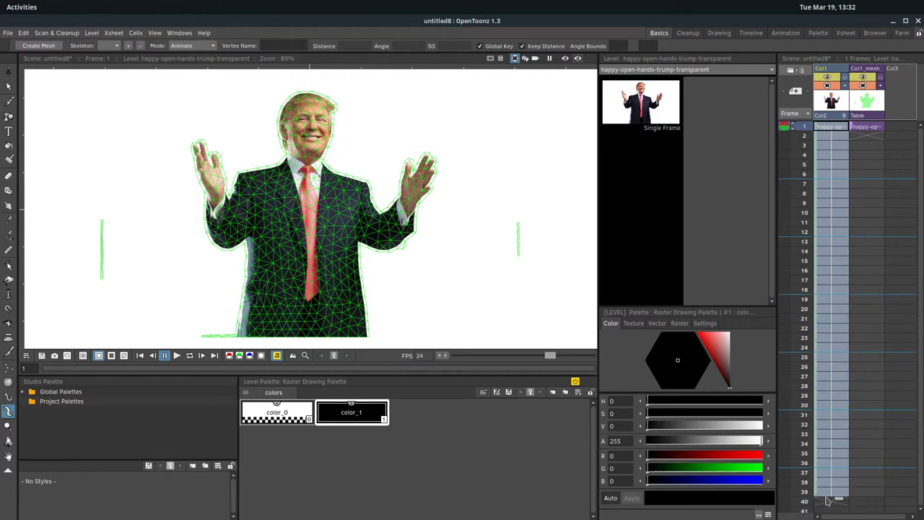
pyautogui.moveTo(877, 134); pyautogui.dragTo(861, 502)
pyautogui.click(863, 129)
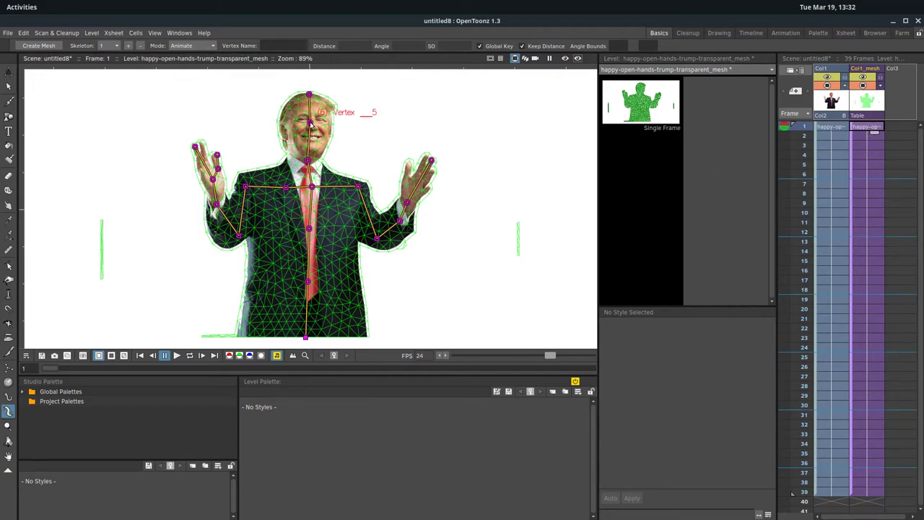
pyautogui.moveTo(310, 127); pyautogui.dragTo(323, 133)
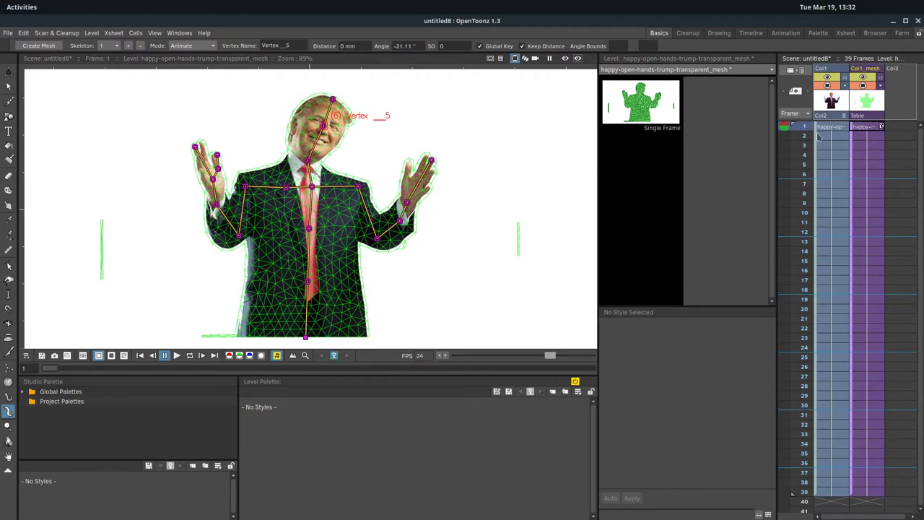
# Tilt the head the other way at frame 39 and preview it with looped playback.
pyautogui.click(866, 494)
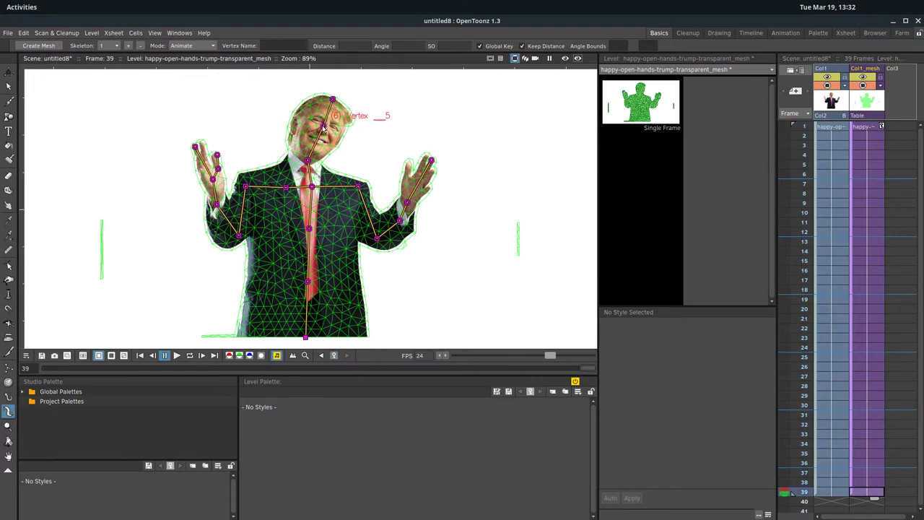
pyautogui.moveTo(323, 128); pyautogui.dragTo(305, 142)
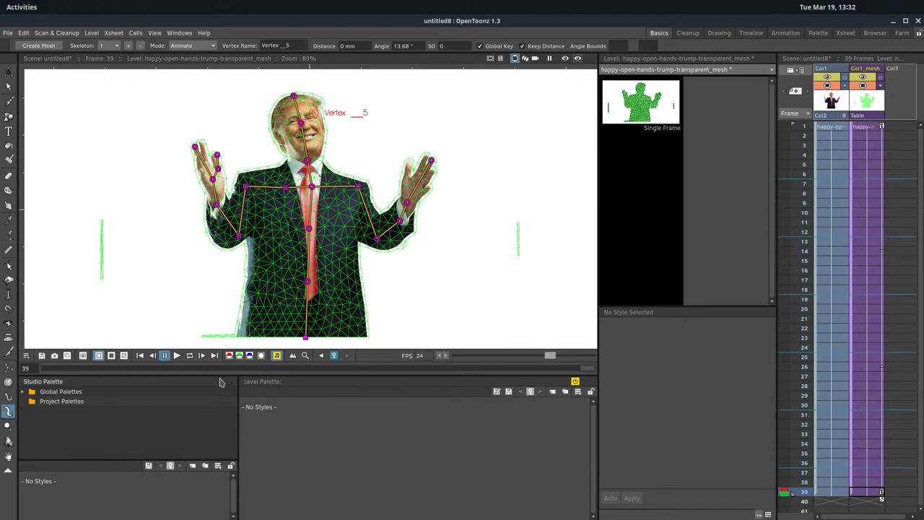
pyautogui.click(189, 355)
pyautogui.click(177, 356)
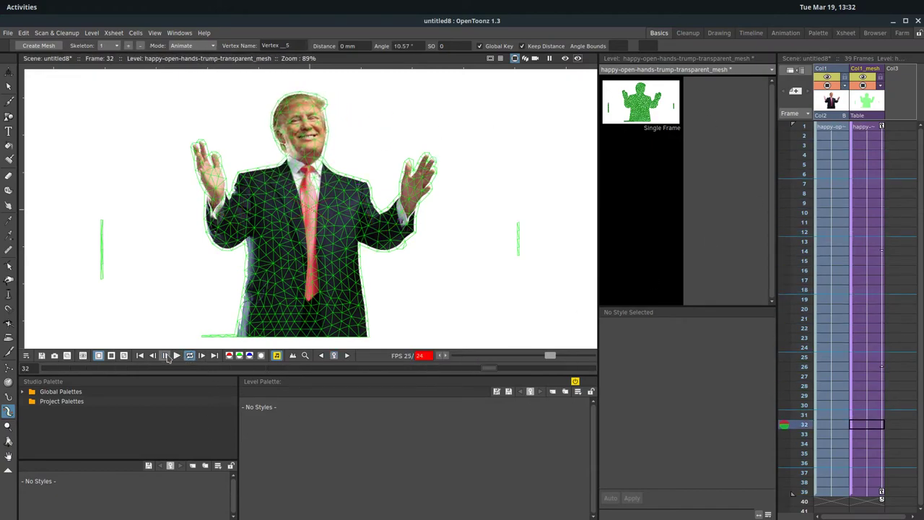
pyautogui.click(164, 355)
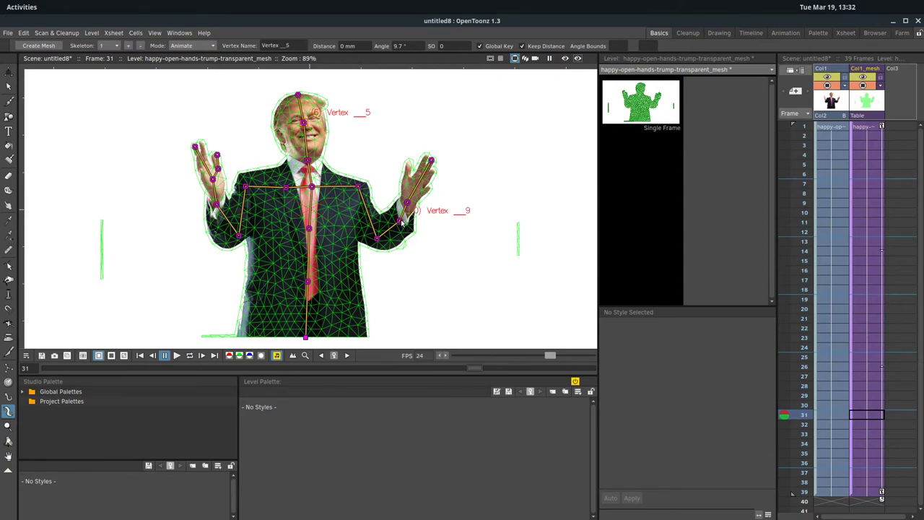
# Raise both hands at frame 1, then swing the right arm down and outward at frame 39.
pyautogui.click(870, 129)
pyautogui.moveTo(399, 220); pyautogui.dragTo(397, 219)
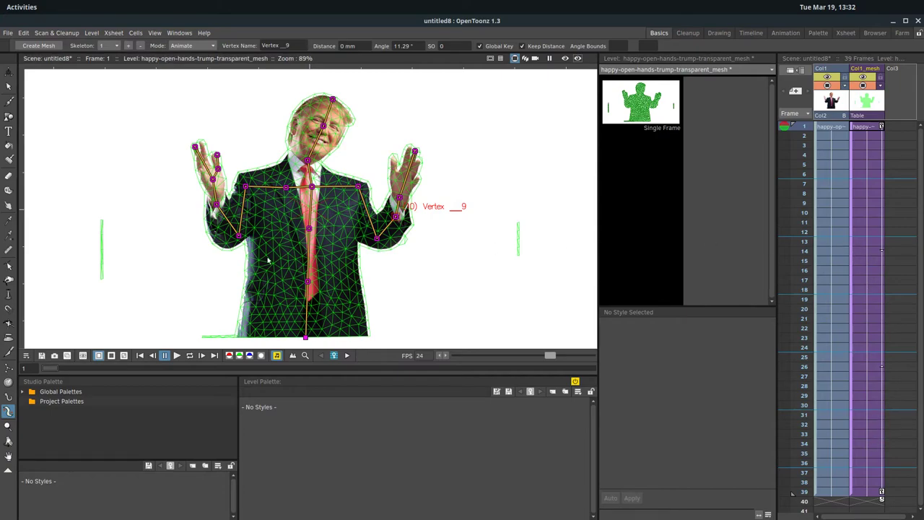
pyautogui.moveTo(215, 209); pyautogui.dragTo(201, 233)
pyautogui.click(875, 493)
pyautogui.moveTo(407, 229); pyautogui.dragTo(433, 210)
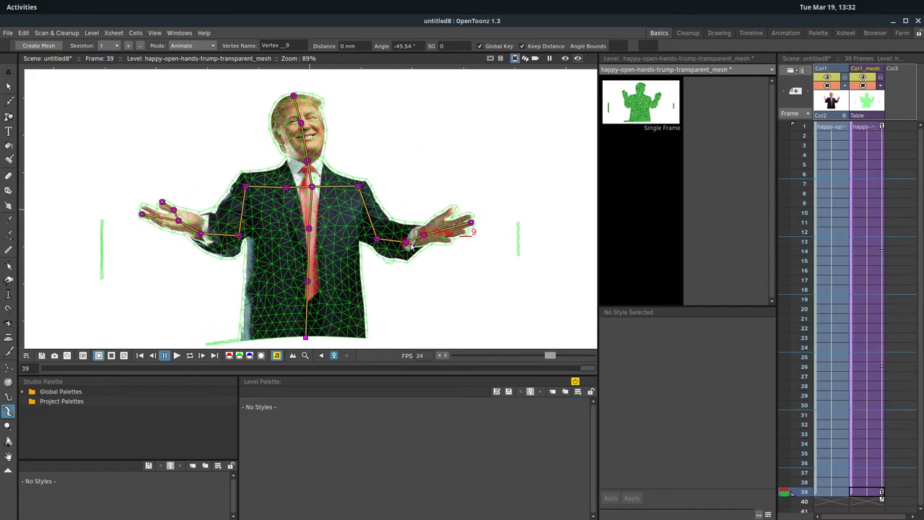
# Bend the left hand's fingers at frame 1 and rotate the left hand further at frame 39.
pyautogui.click(858, 129)
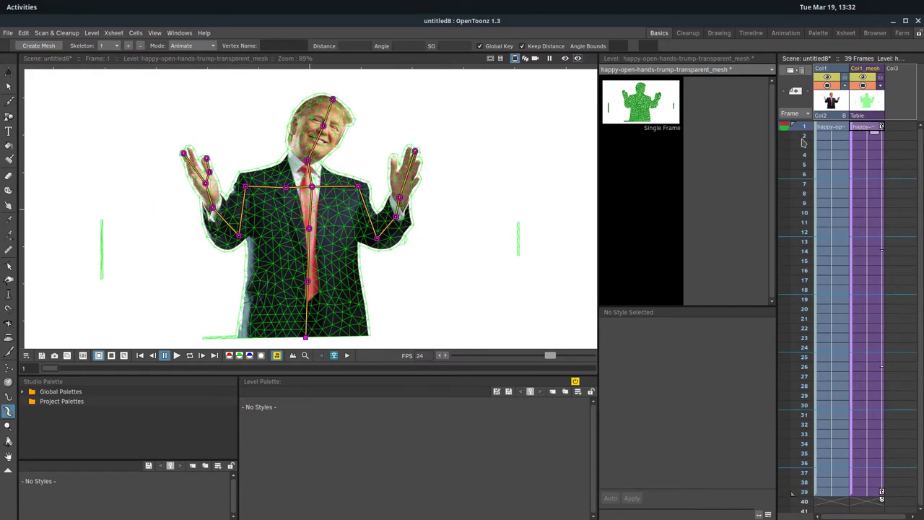
pyautogui.click(215, 160)
pyautogui.moveTo(214, 161)
pyautogui.mouseDown()
pyautogui.moveTo(189, 160)
pyautogui.moveTo(202, 160)
pyautogui.mouseUp()
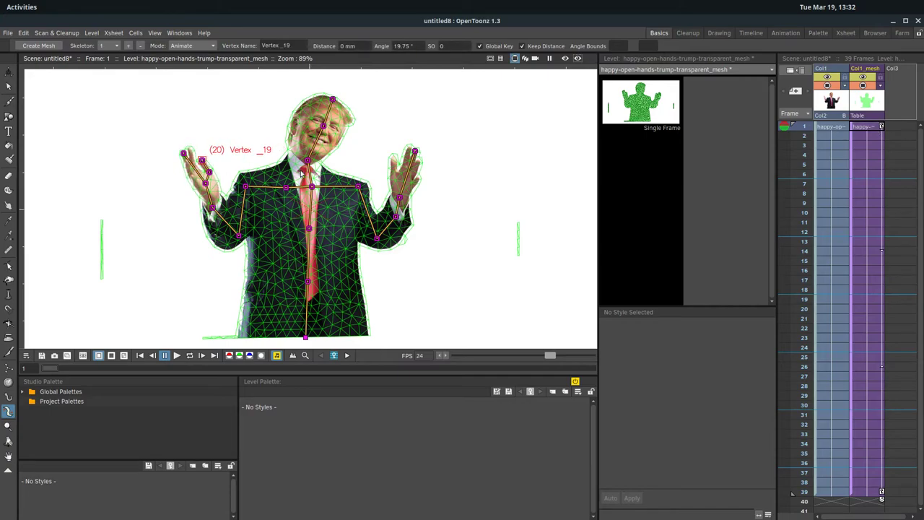
pyautogui.click(865, 493)
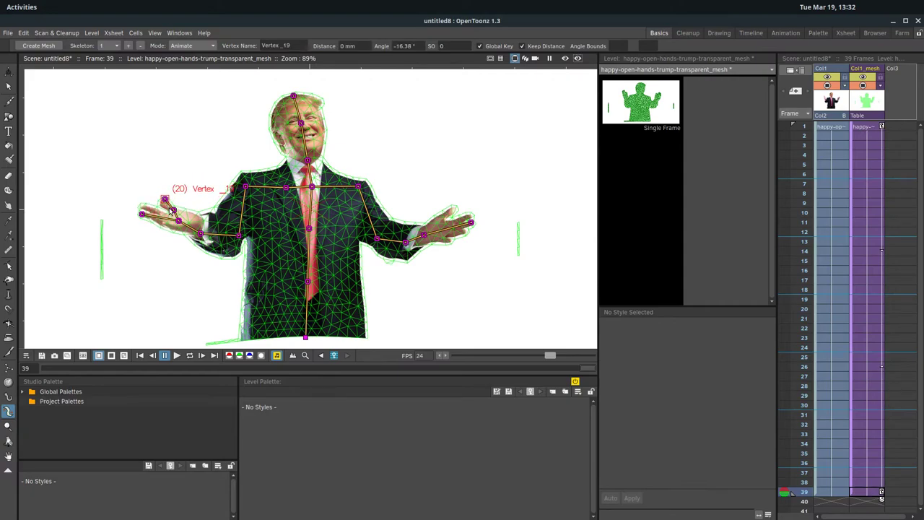
pyautogui.moveTo(176, 209); pyautogui.dragTo(185, 214)
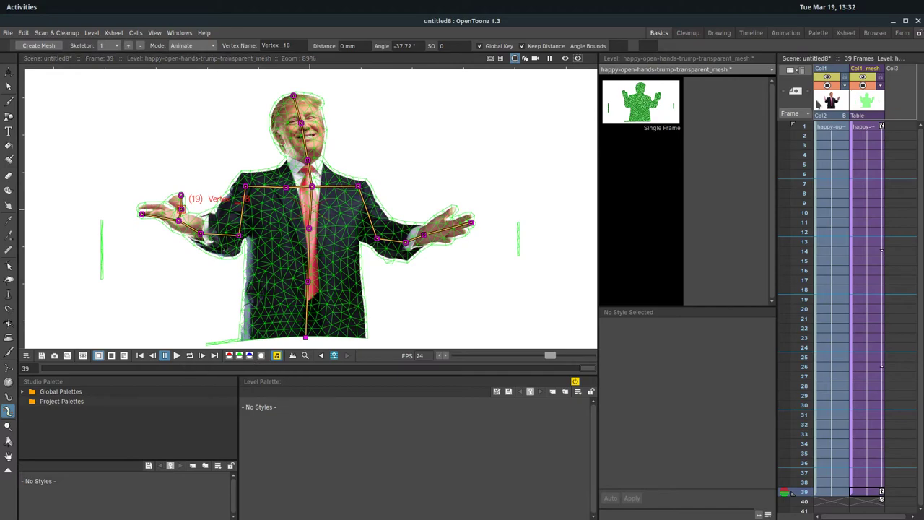
# Hide the mesh column, loop-play the arm animation, stop, and return to frame 1.
pyautogui.click(863, 85)
pyautogui.click(189, 355)
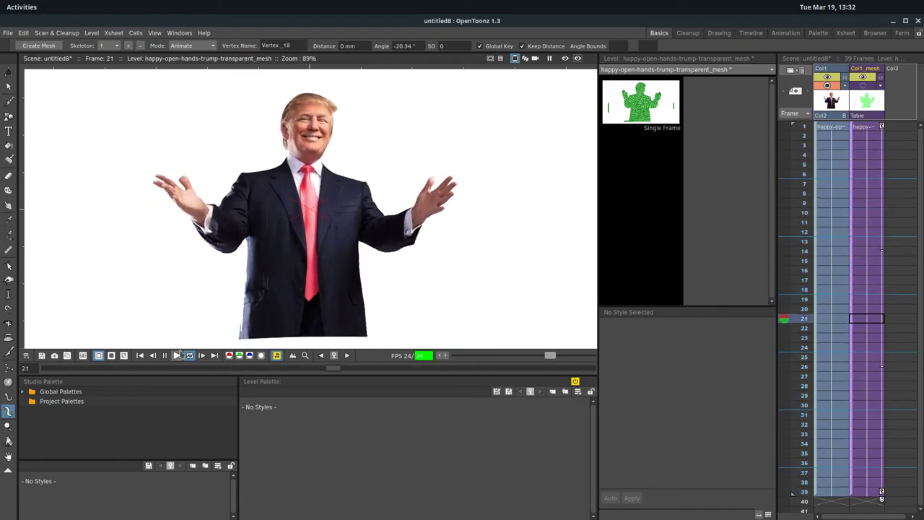
pyautogui.click(164, 355)
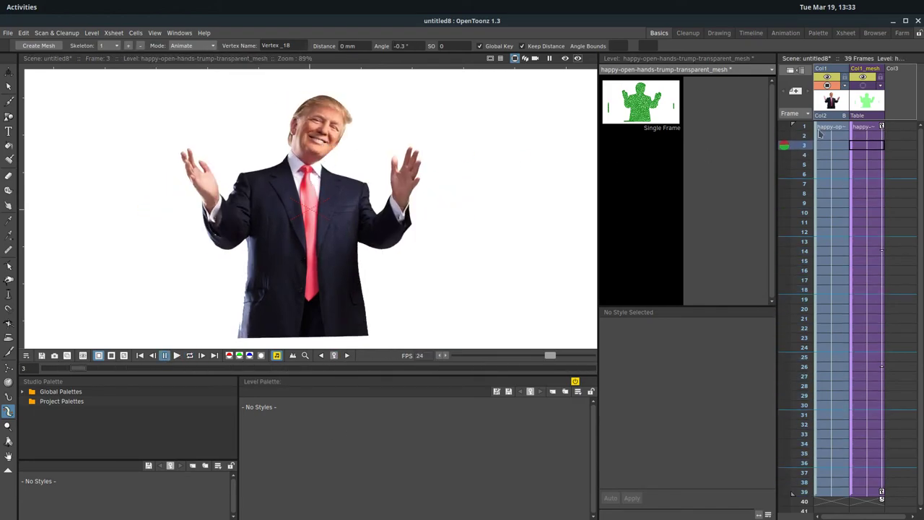
pyautogui.click(867, 131)
# Show the mesh, zoom to the head, and add a nose joint branching to both mouth corners.
pyautogui.click(862, 85)
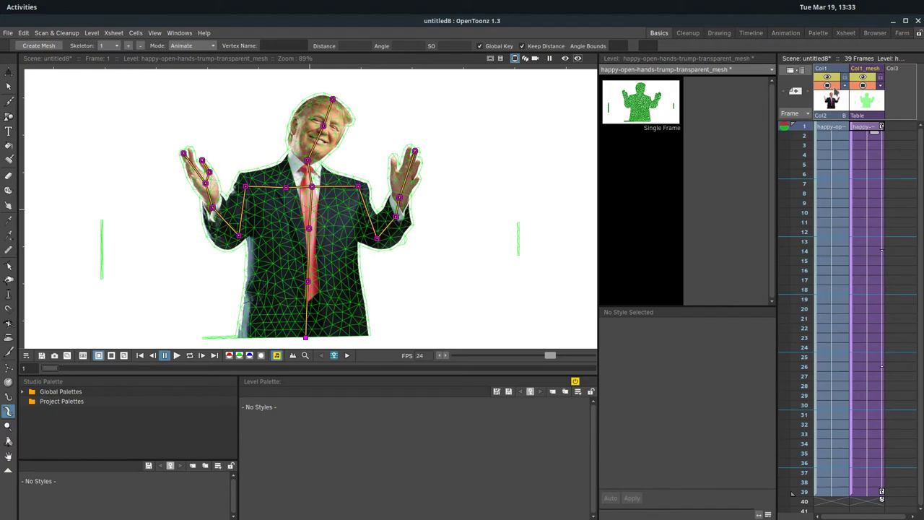
pyautogui.scroll(2, 326, 124)
pyautogui.scroll(2, 326, 124)
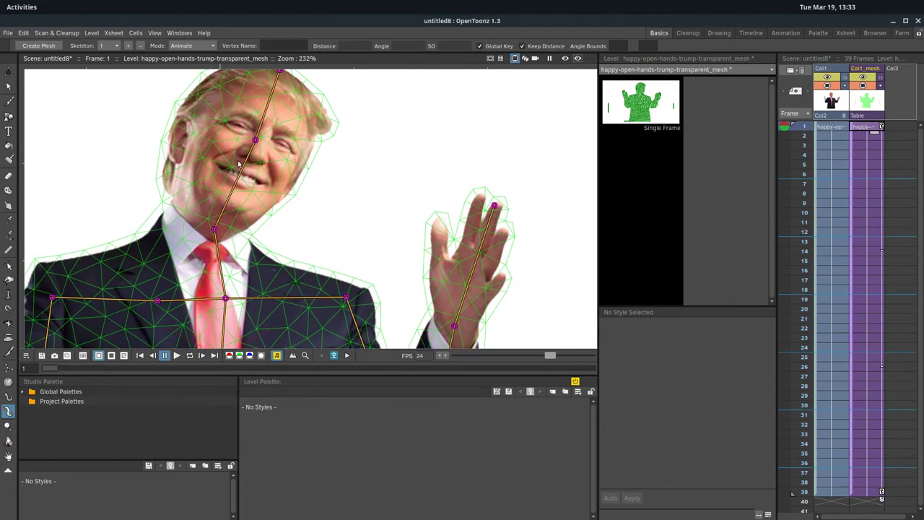
pyautogui.click(201, 48)
pyautogui.click(187, 72)
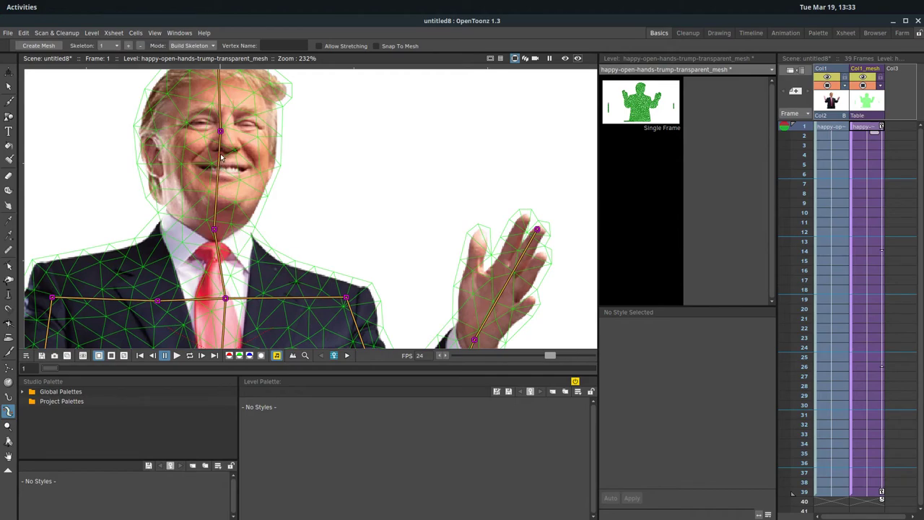
pyautogui.click(221, 151)
pyautogui.click(254, 169)
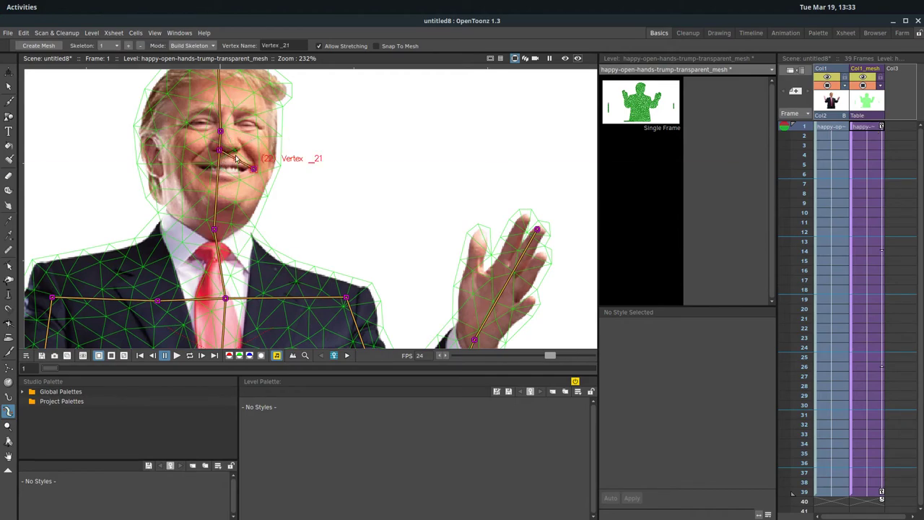
pyautogui.click(220, 151)
pyautogui.click(197, 166)
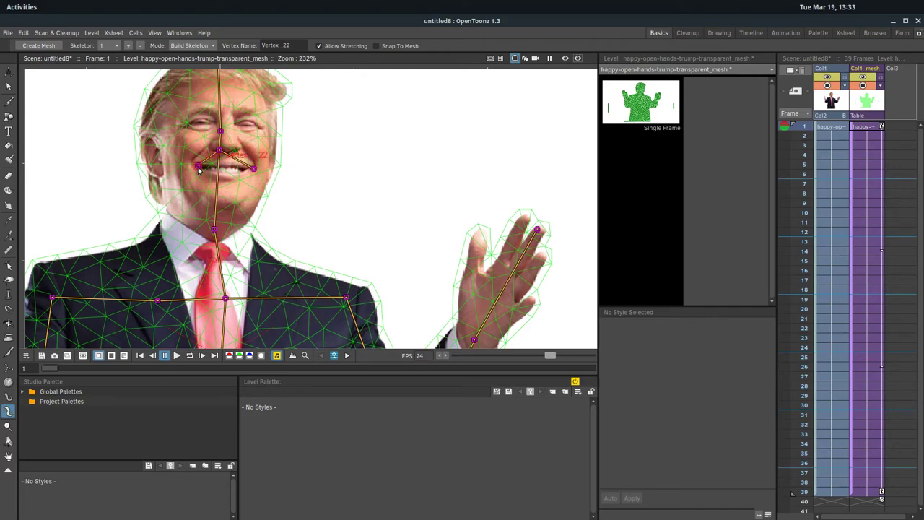
# Select the right mouth-corner joint at frame 1 and switch the skeleton back to Animate mode.
pyautogui.click(866, 130)
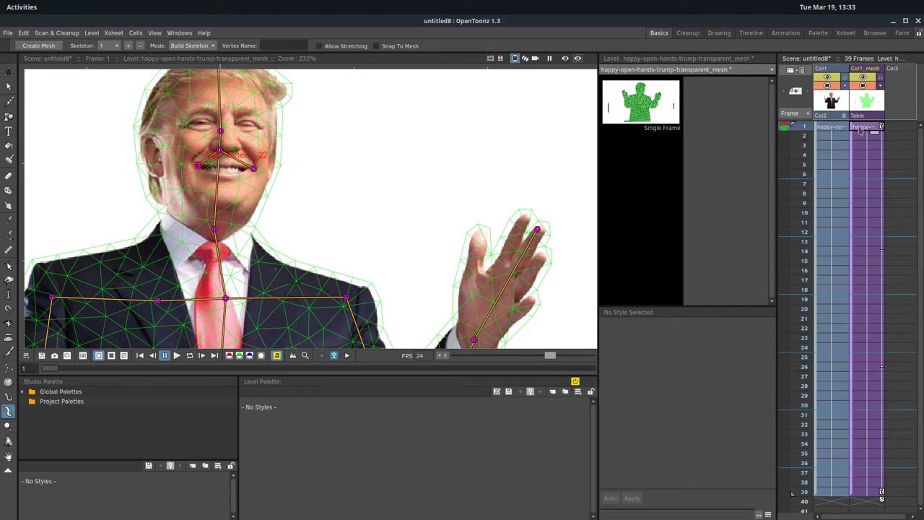
pyautogui.click(254, 168)
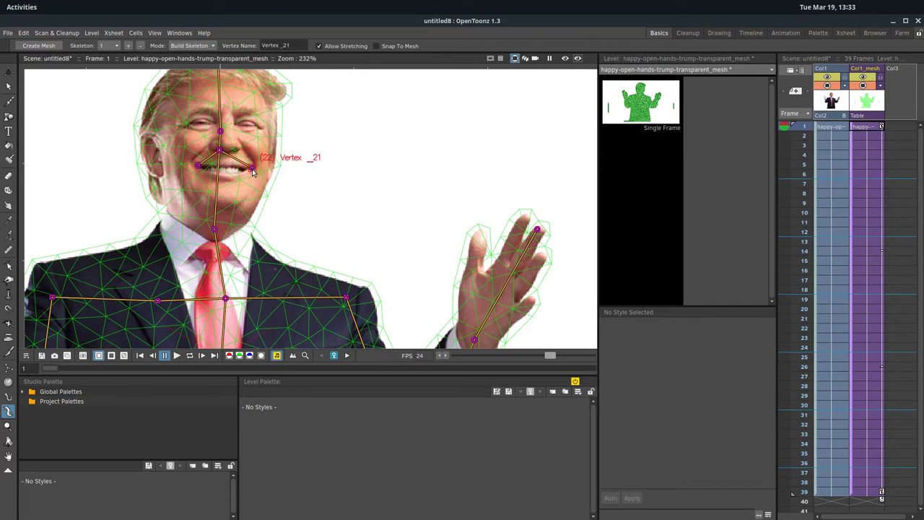
pyautogui.click(189, 45)
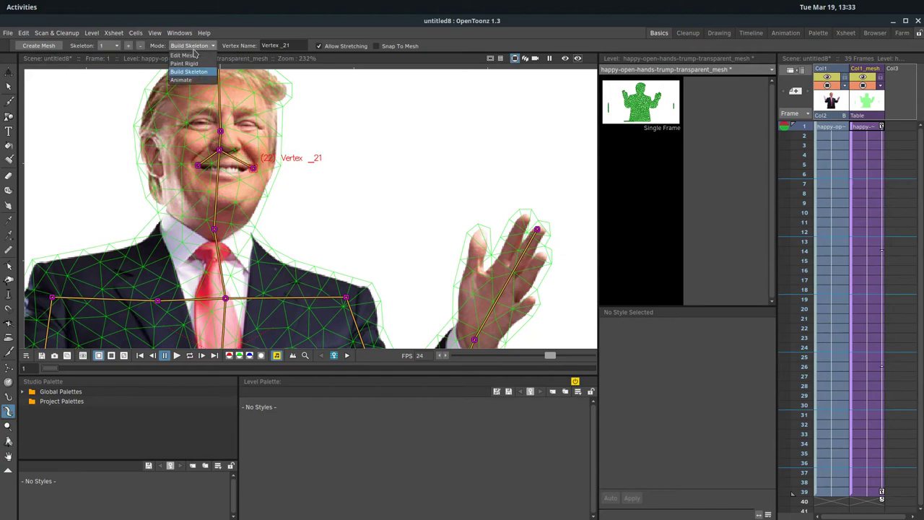
pyautogui.click(188, 79)
# Turn the mouth down at frame 1, raise both corners (26°, -17.09°) at frame 39, then loop-play.
pyautogui.moveTo(254, 172); pyautogui.dragTo(201, 179)
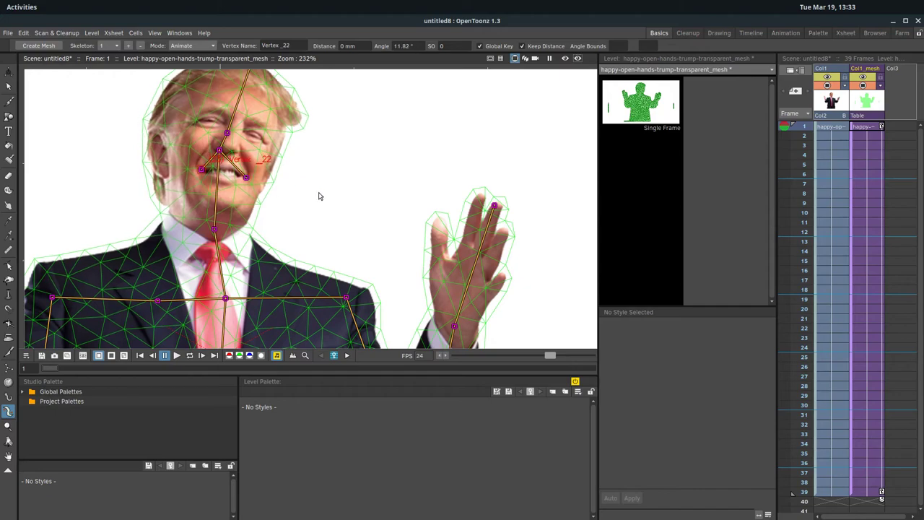
pyautogui.click(868, 494)
pyautogui.moveTo(245, 180); pyautogui.dragTo(257, 155)
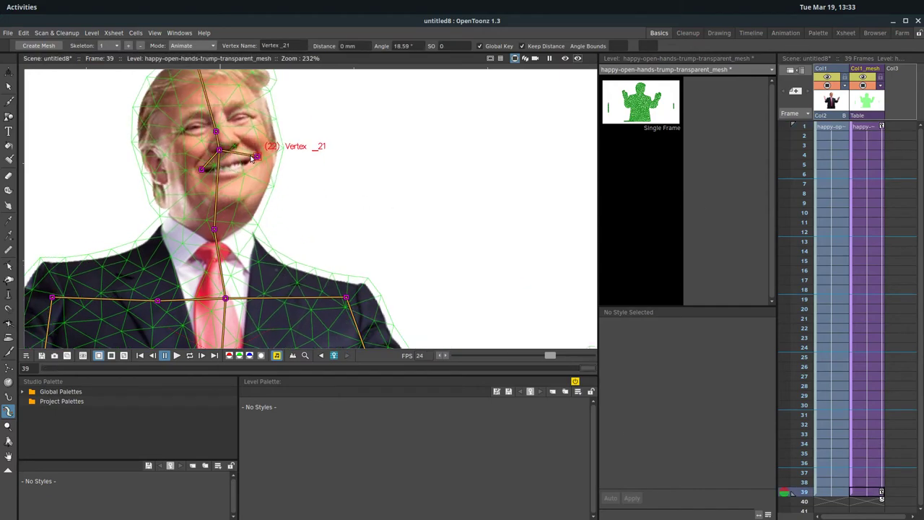
pyautogui.moveTo(201, 169); pyautogui.dragTo(193, 158)
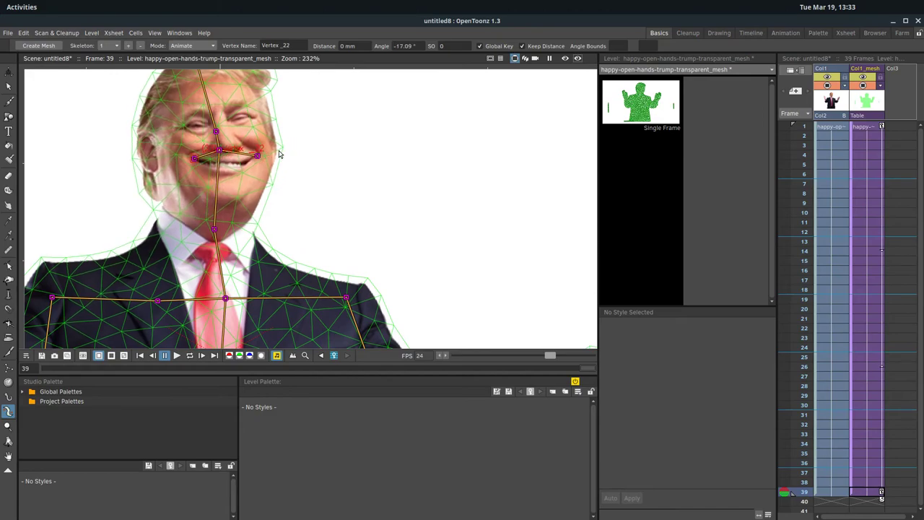
pyautogui.click(869, 127)
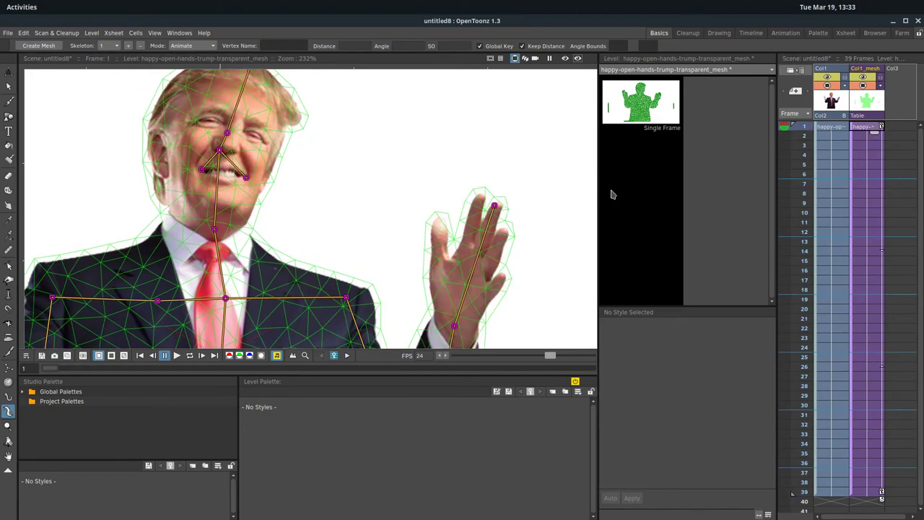
pyautogui.click(189, 355)
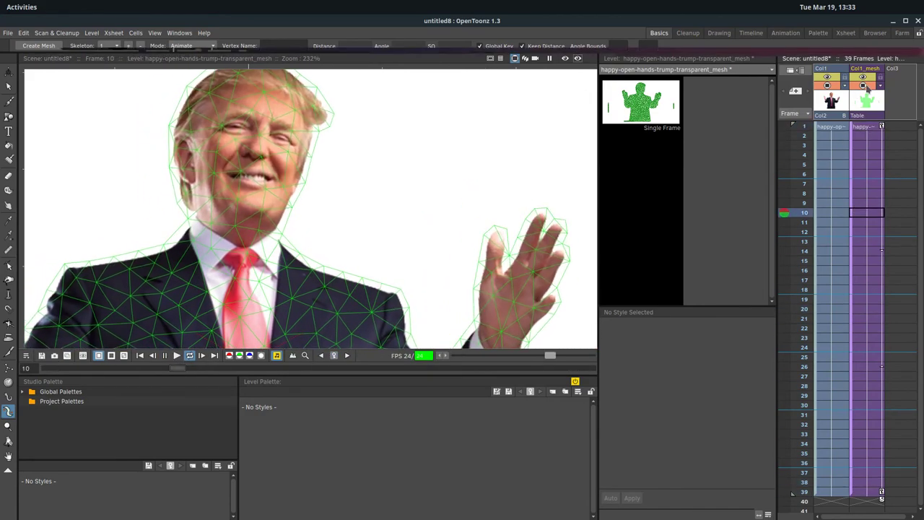
# Hide the mesh, zoom out to 89% from frame 1, and loop-play, stopping at frame 23.
pyautogui.click(862, 85)
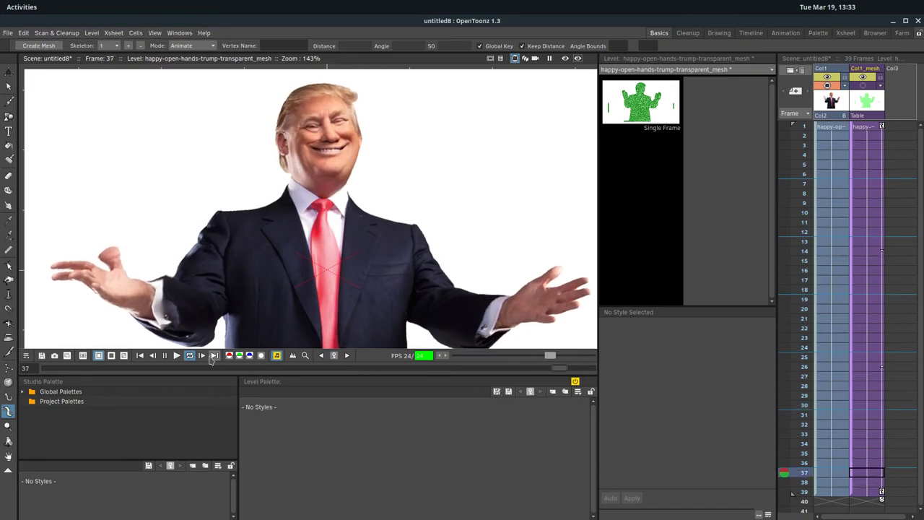
pyautogui.click(166, 356)
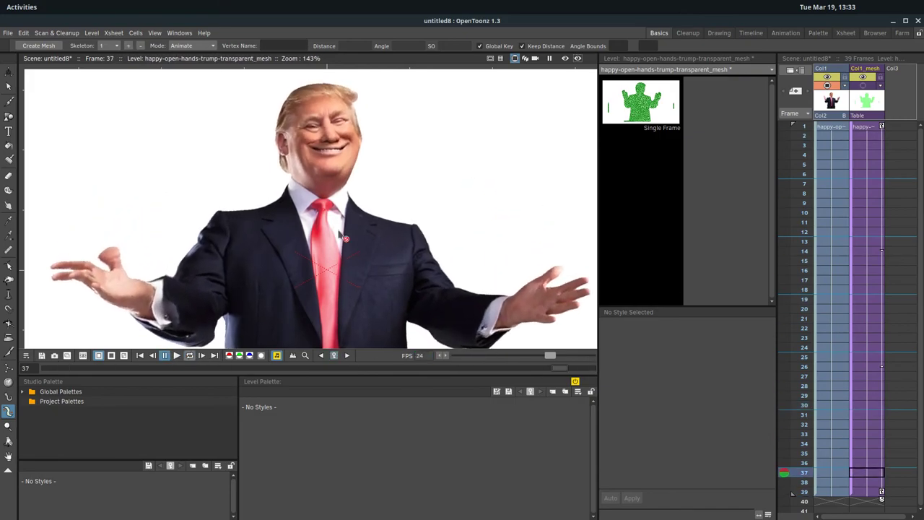
pyautogui.scroll(-1, 297, 244)
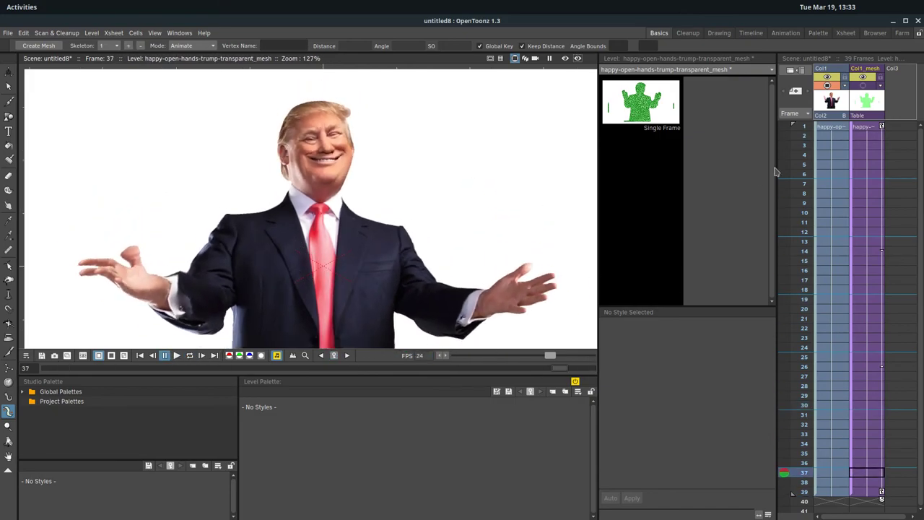
pyautogui.click(869, 129)
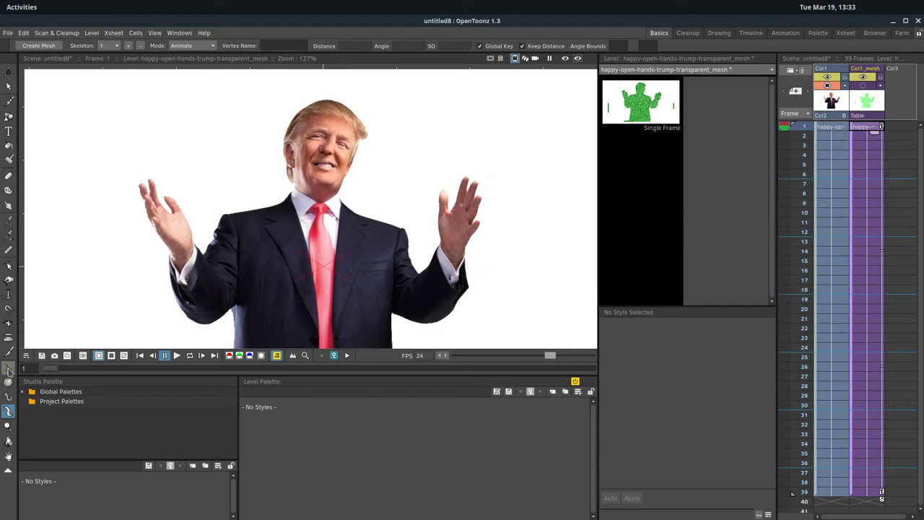
pyautogui.moveTo(261, 277); pyautogui.dragTo(281, 288)
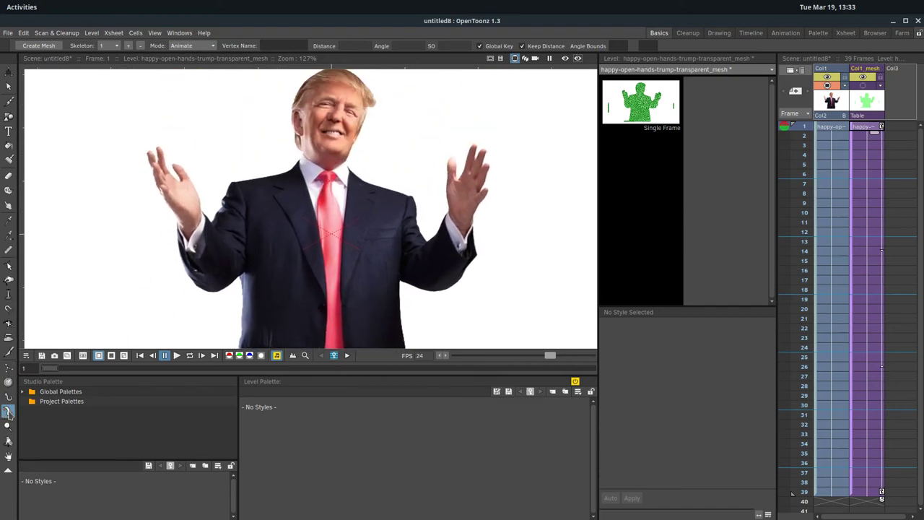
pyautogui.scroll(-3, 328, 226)
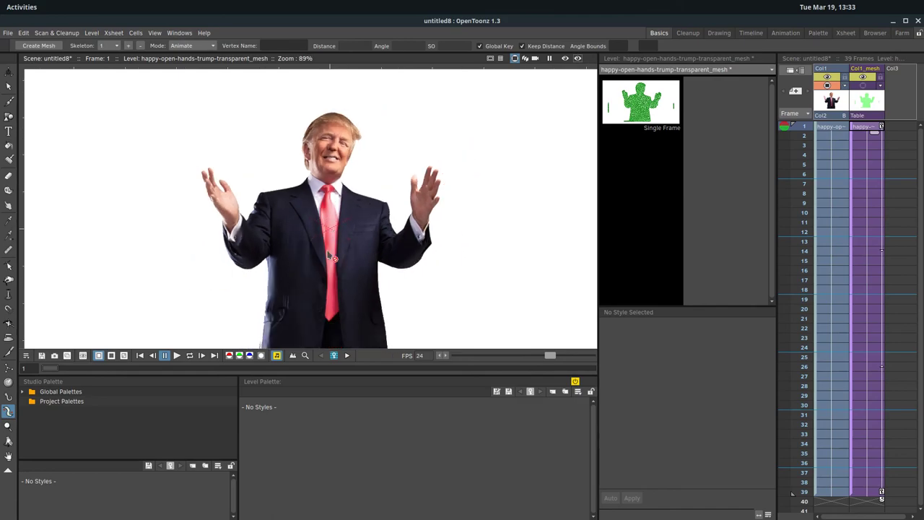
pyautogui.click(189, 356)
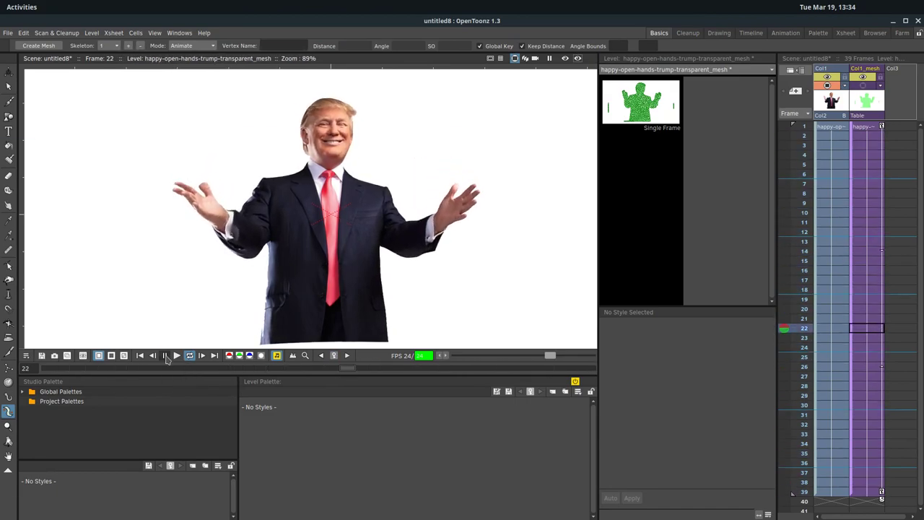
pyautogui.click(164, 356)
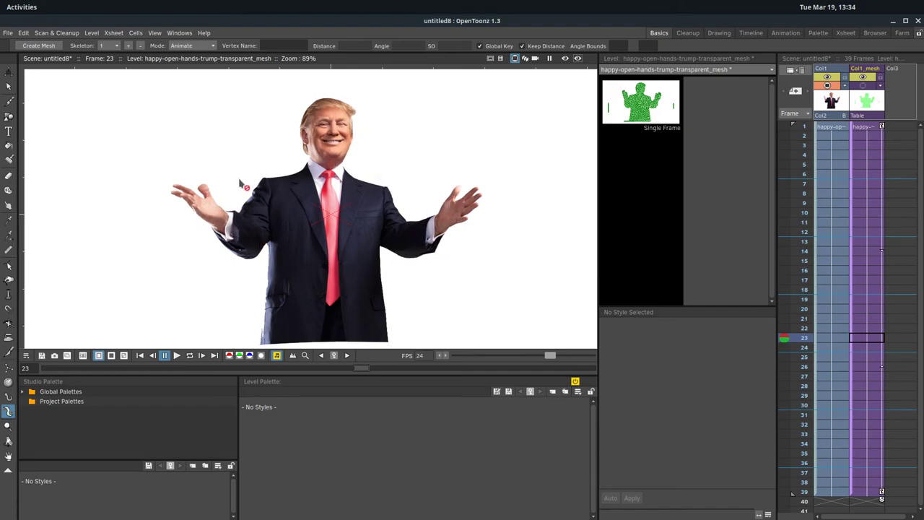
pyautogui.click(192, 45)
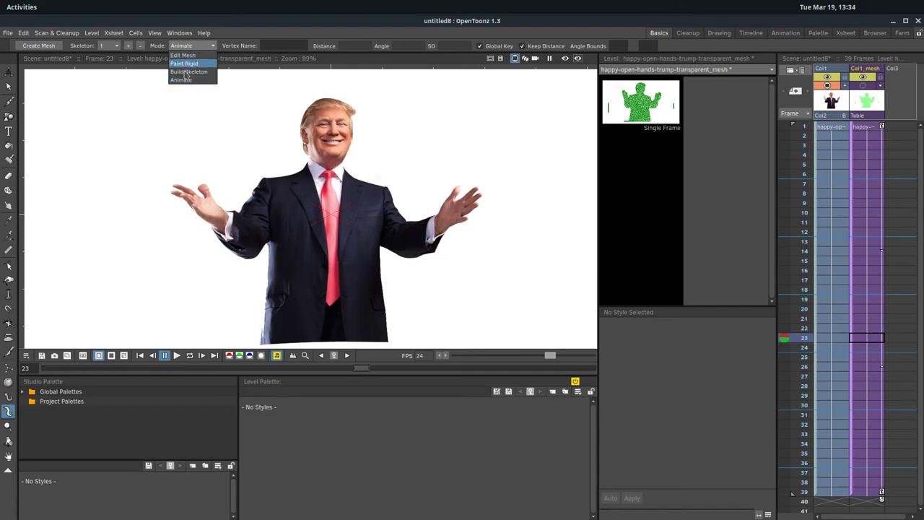
pyautogui.click(185, 49)
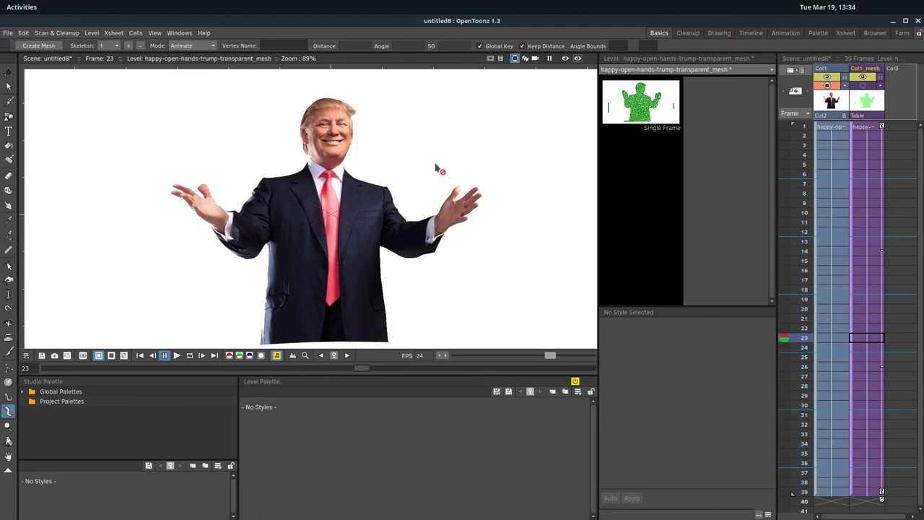